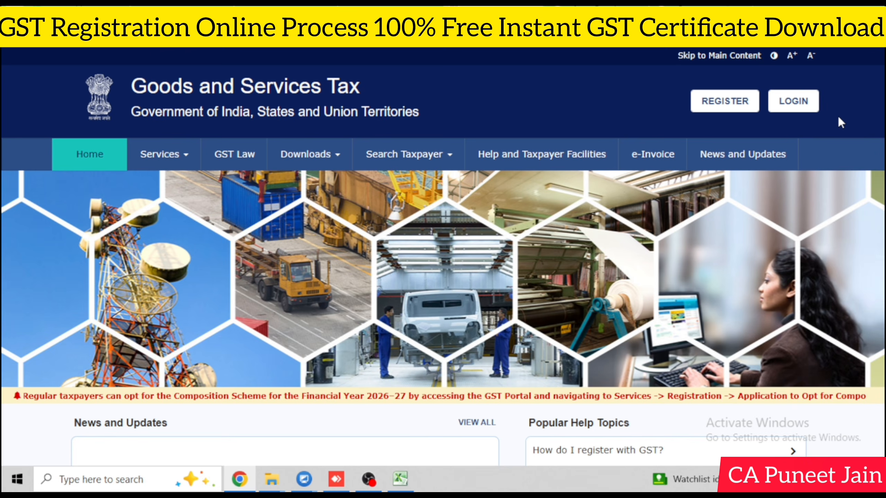
Step: Start a new registration with 'I am a' Taxpayer, State Delhi and District North West Delhi
click(715, 102)
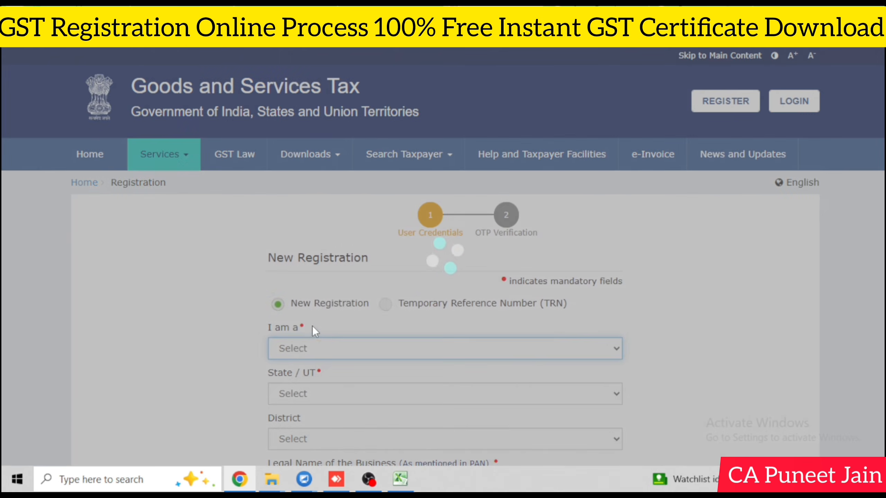
click(337, 350)
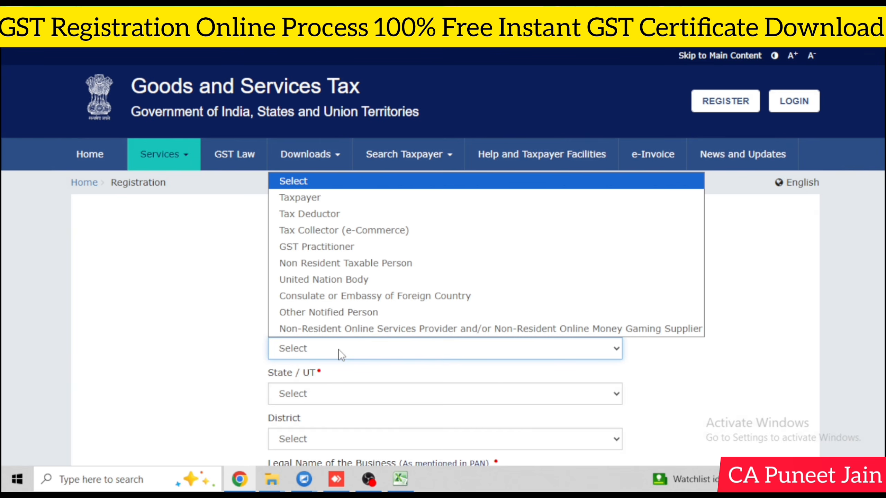
click(352, 202)
scroll(352, 206, down, 3)
click(344, 263)
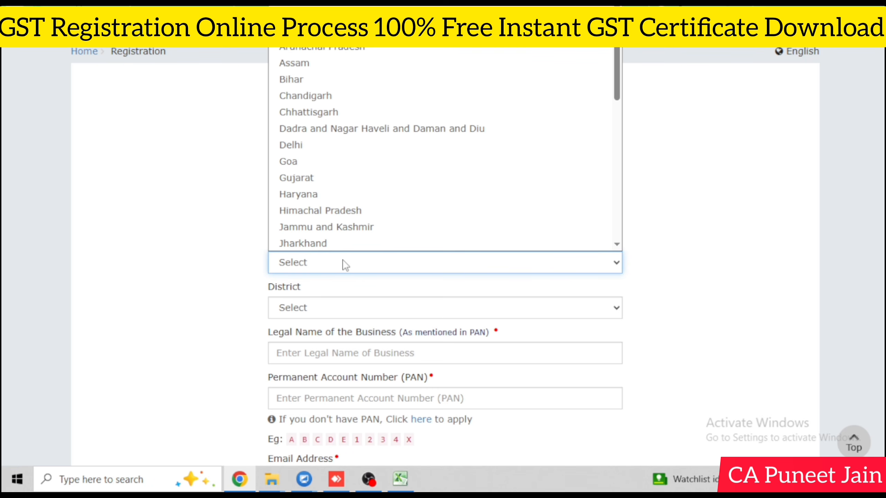
click(341, 148)
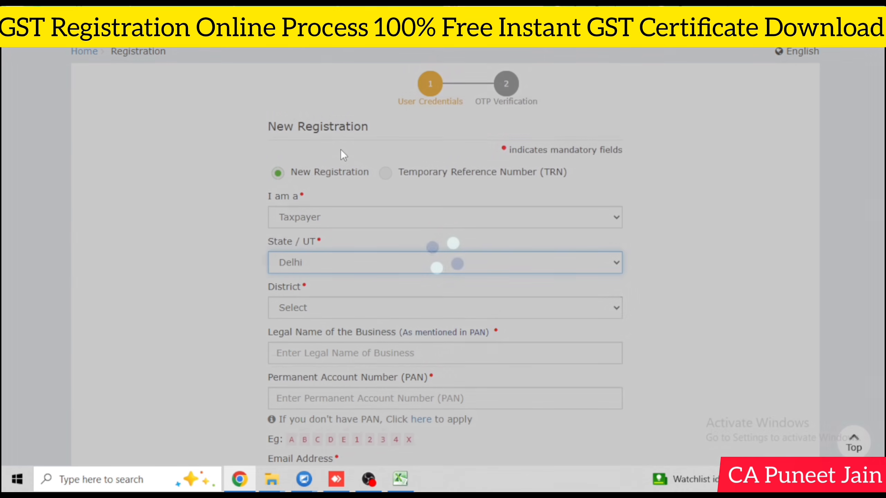
scroll(341, 155, down, 2)
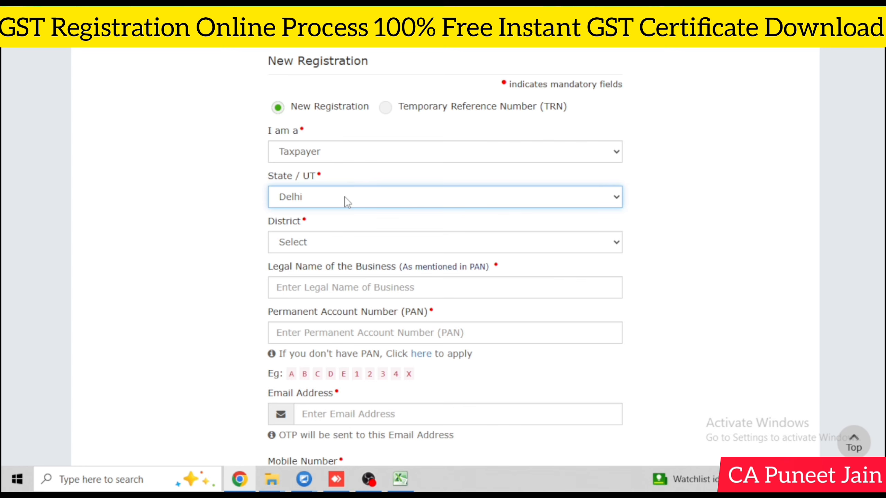
click(342, 247)
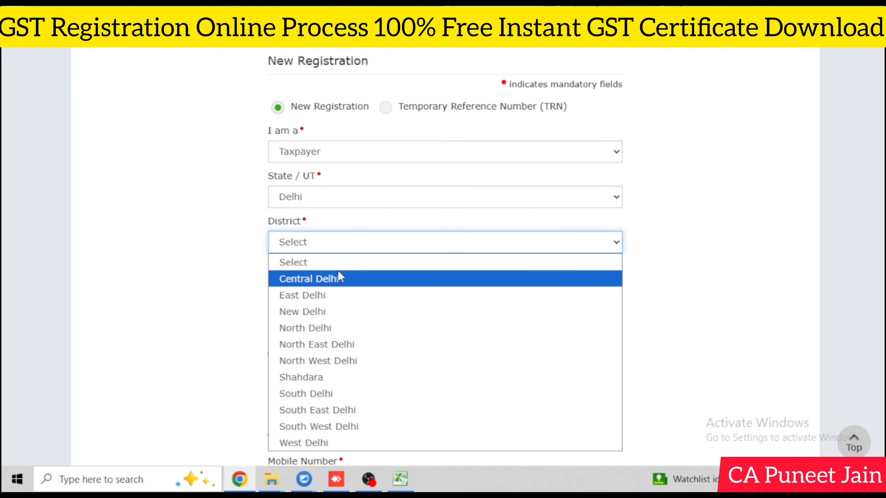
click(331, 361)
scroll(330, 356, down, 3)
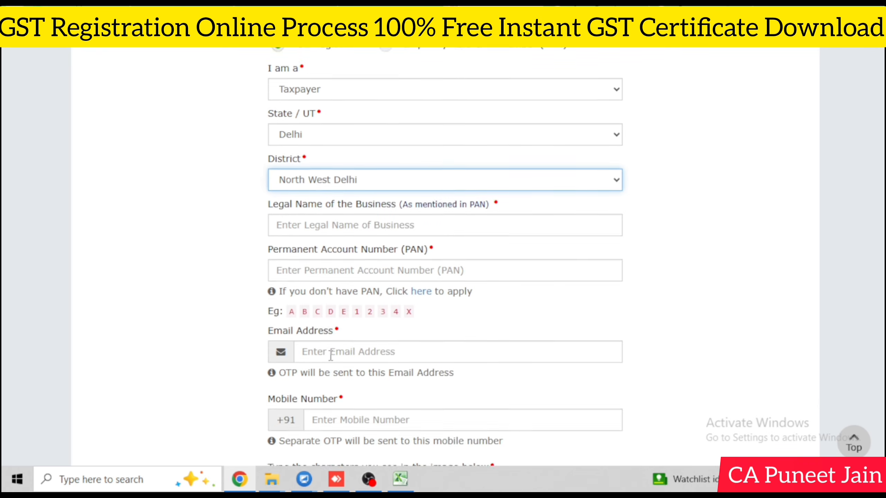
click(351, 156)
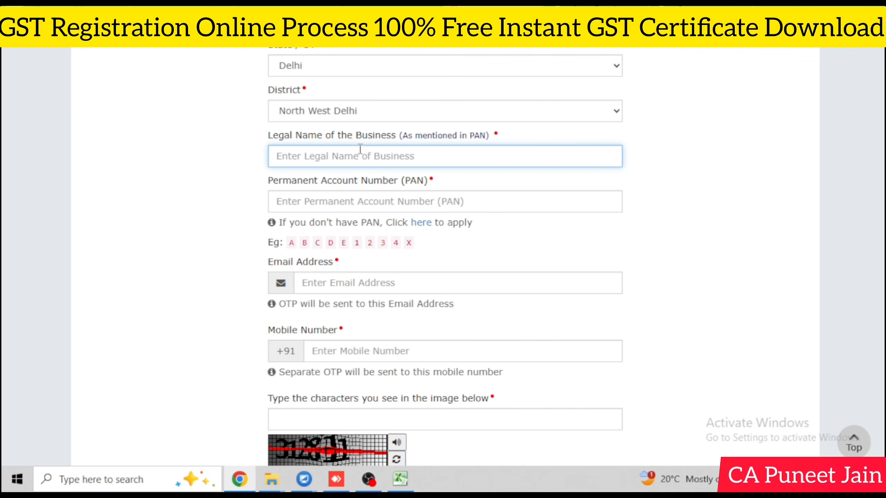
Step: Enter the legal name, PAN, e-mail, mobile and captcha, then submit Part A for OTP verification
click(340, 198)
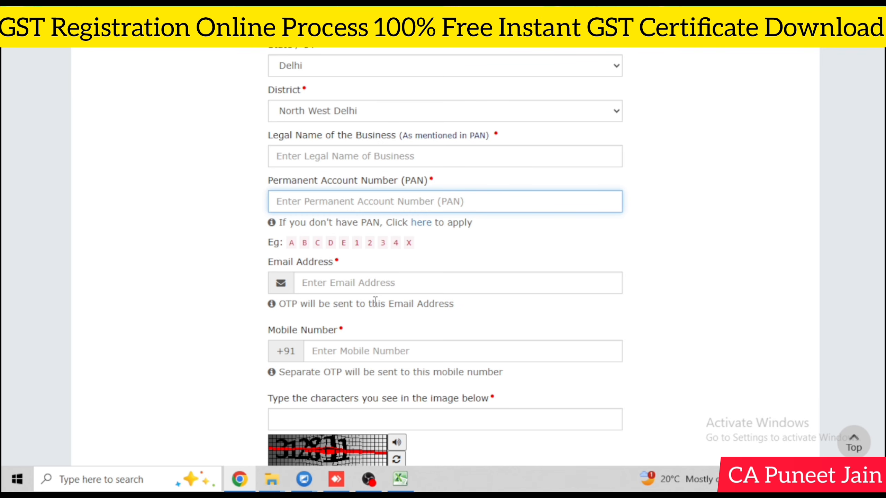
scroll(394, 399, down, 4)
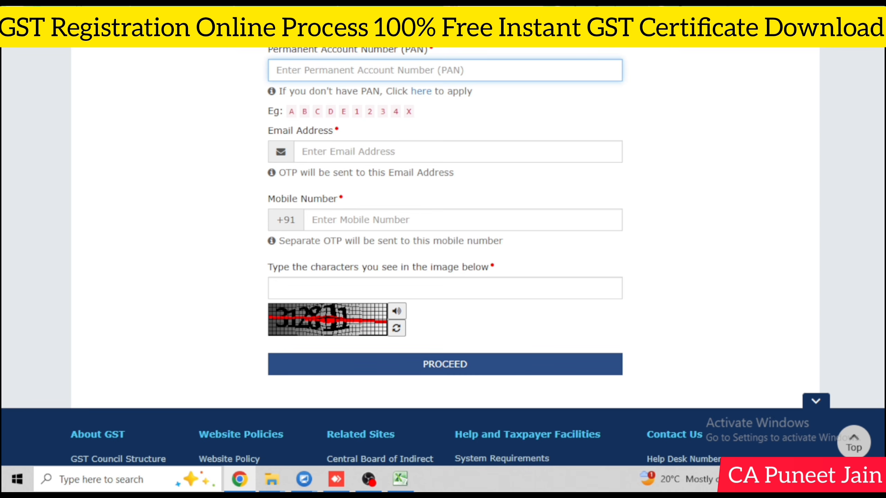
scroll(834, 209, up, 5)
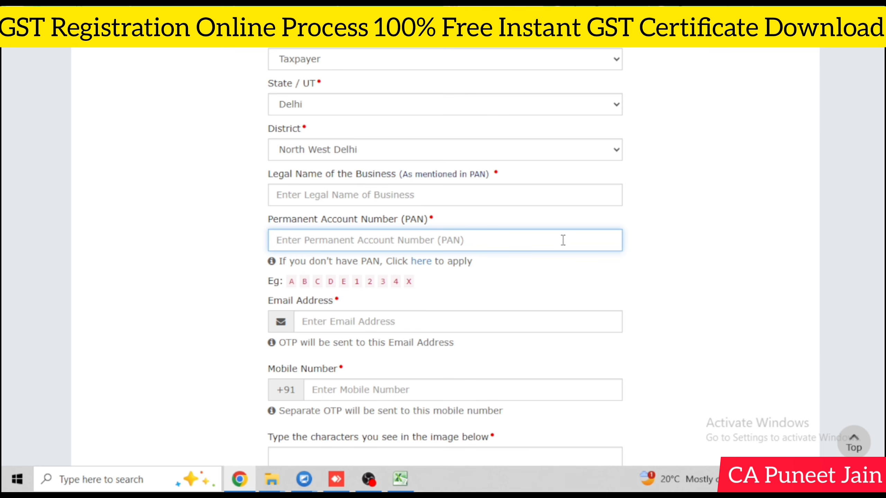
scroll(587, 245, down, 2)
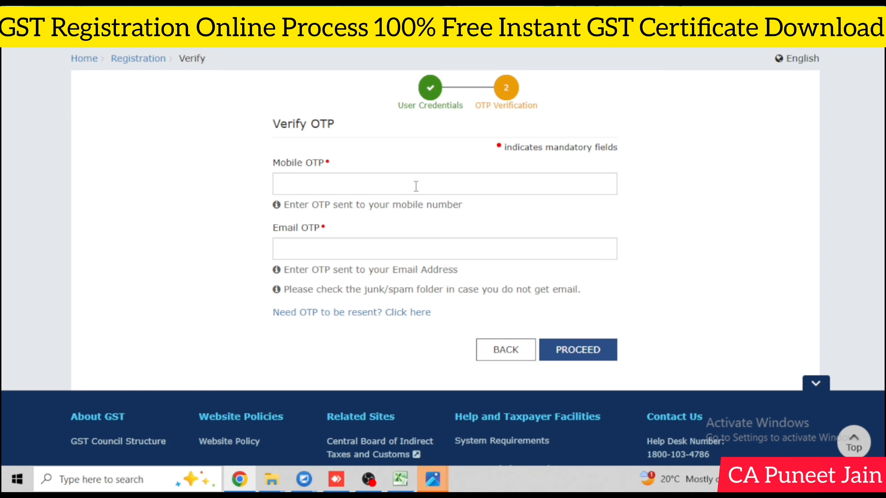
click(417, 186)
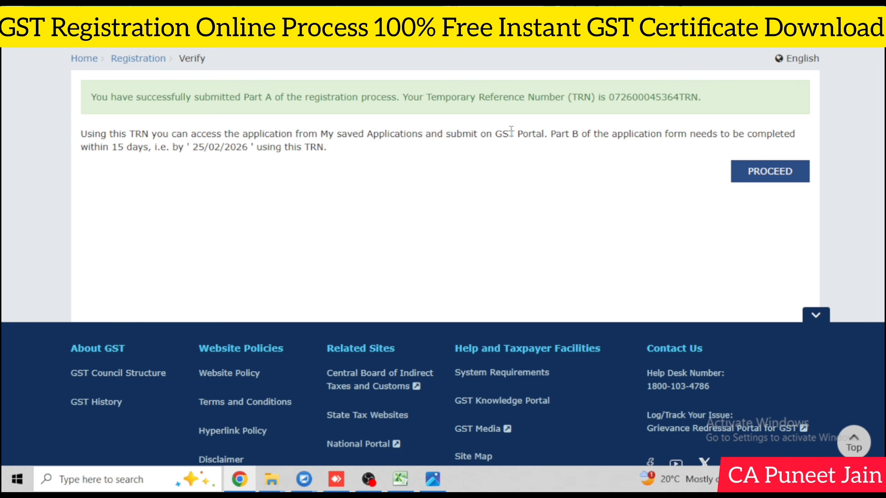
Step: Copy the Temporary Reference Number, paste it into the TRN login with the captcha, and submit
double_click(629, 97)
key(ctrl+c)
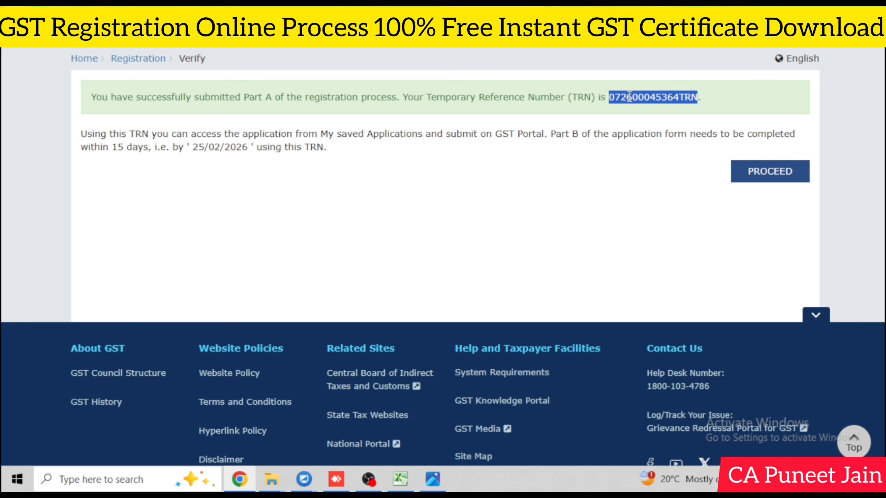
click(771, 176)
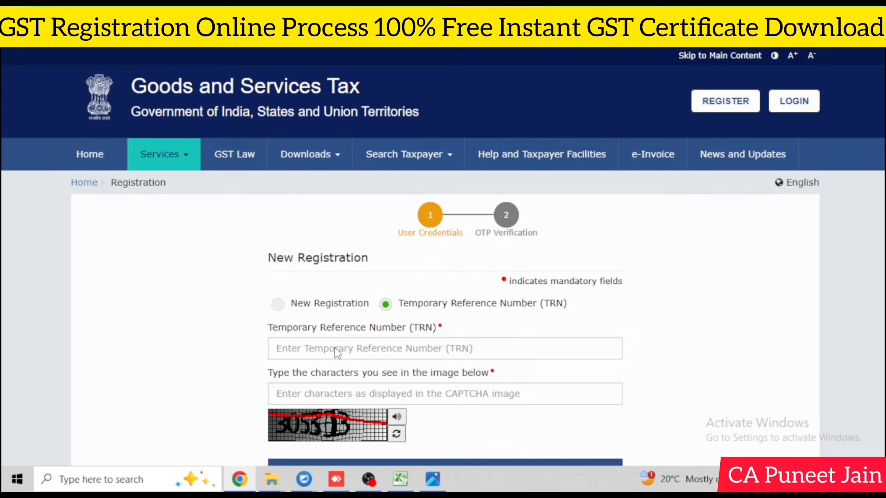
click(337, 348)
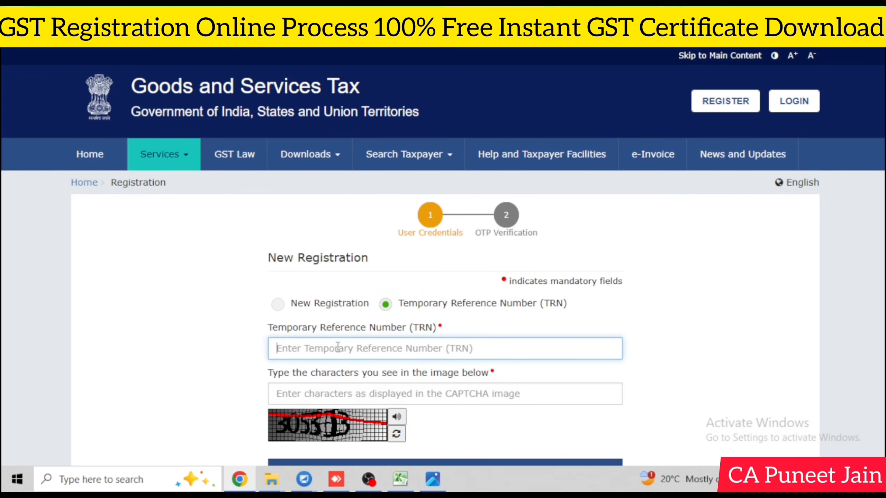
key(ctrl+v)
scroll(357, 394, down, 2)
click(367, 328)
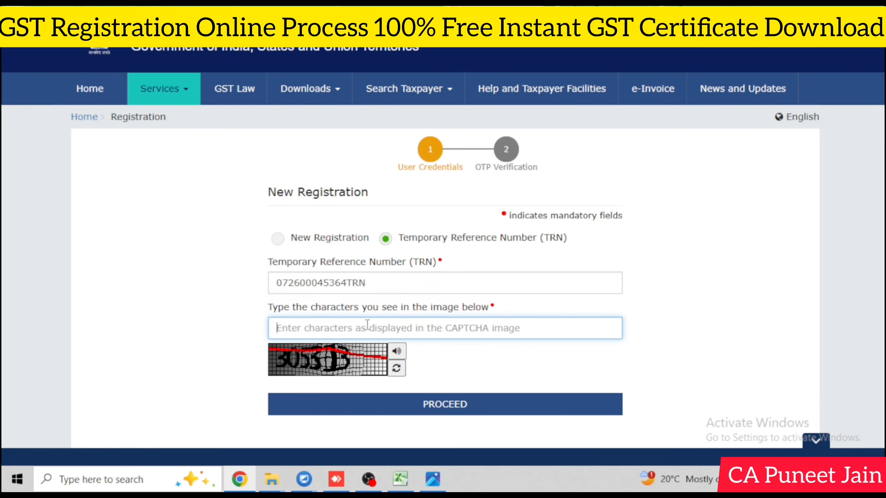
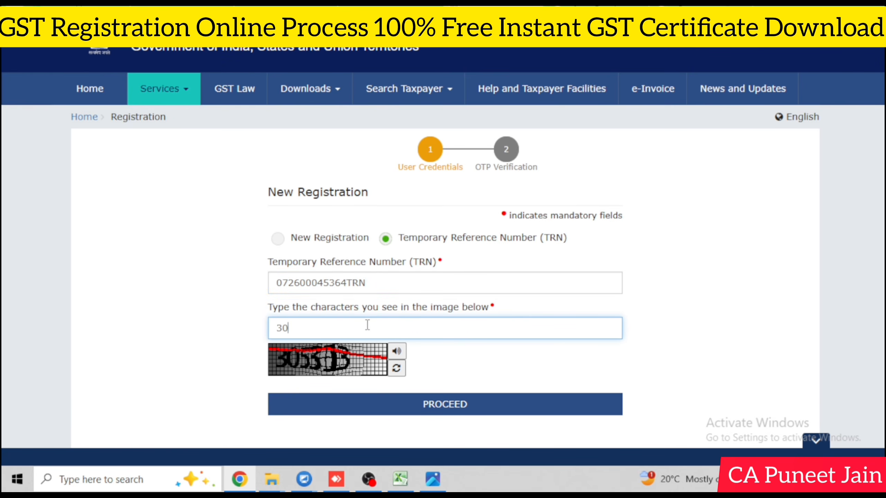
click(458, 404)
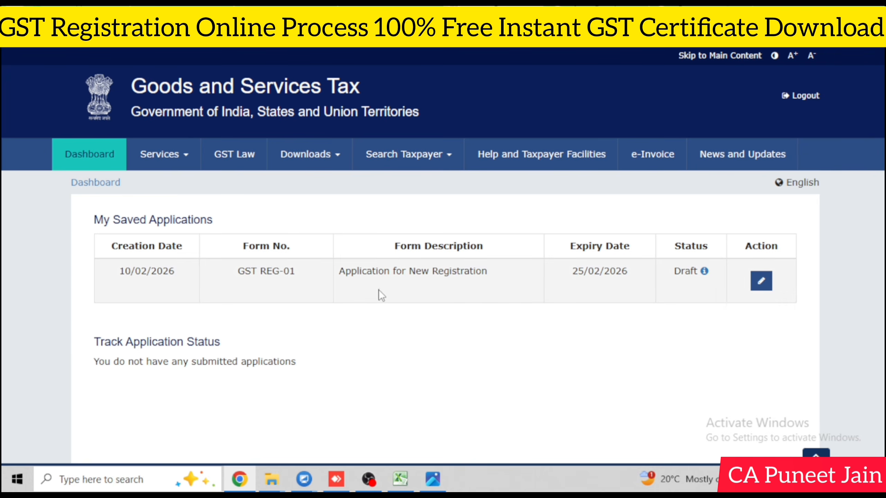
Step: In the draft application, set the constitution to Proprietorship and opt Yes for Rule 14A
click(762, 282)
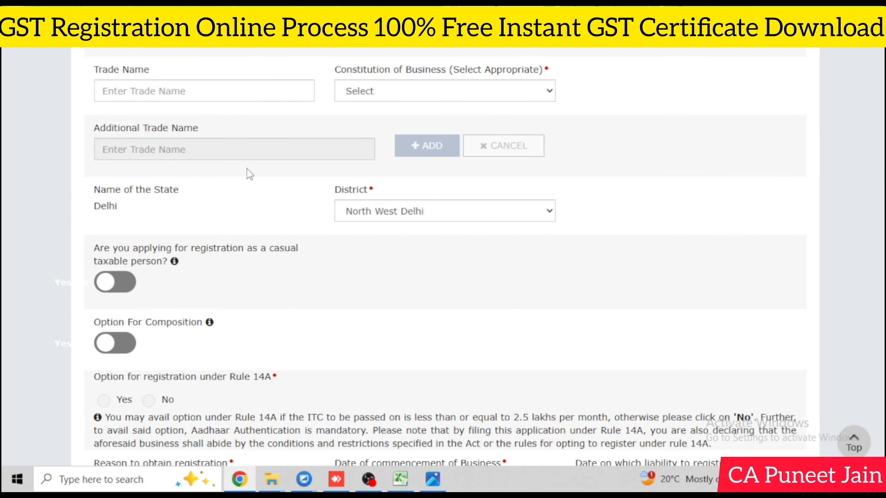
click(206, 98)
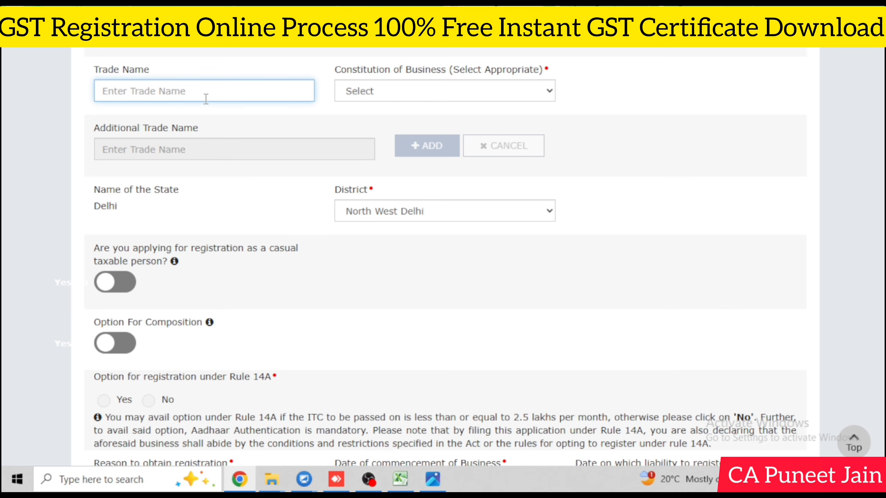
click(385, 98)
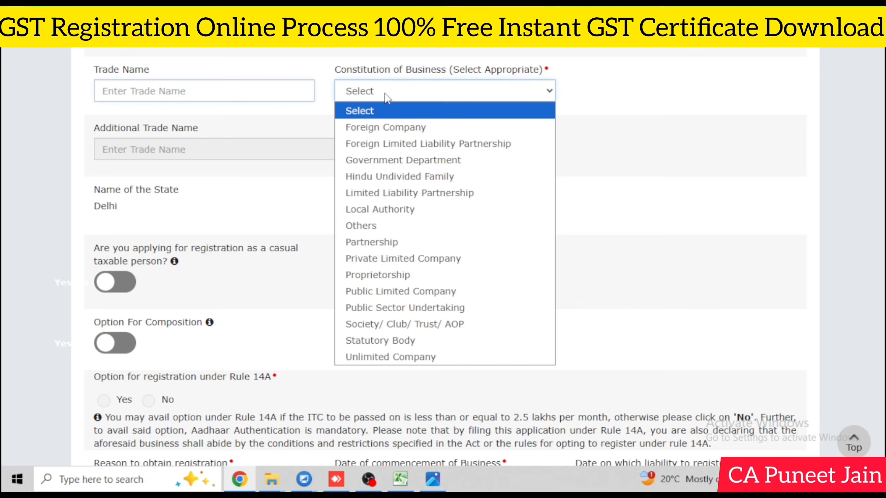
click(390, 275)
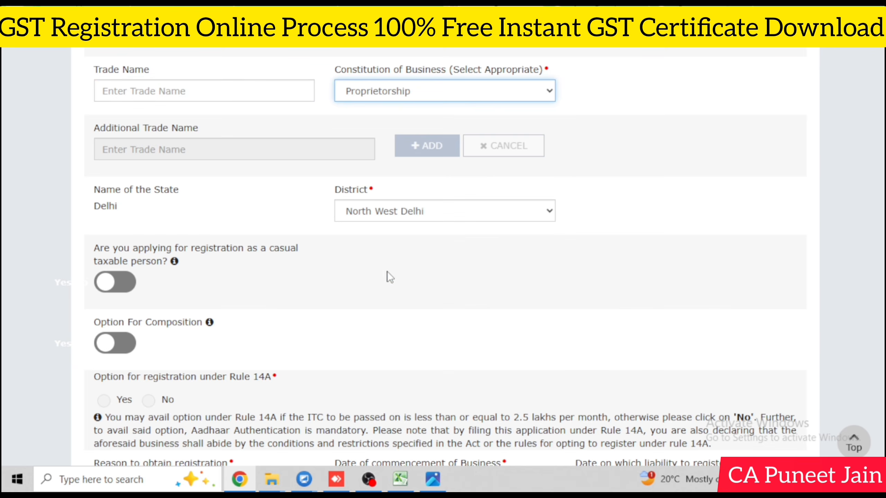
scroll(821, 279, down, 1)
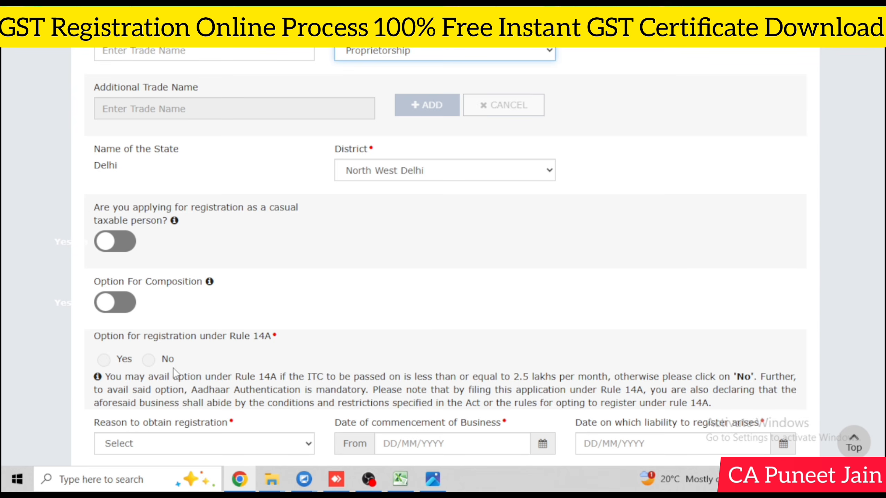
click(104, 360)
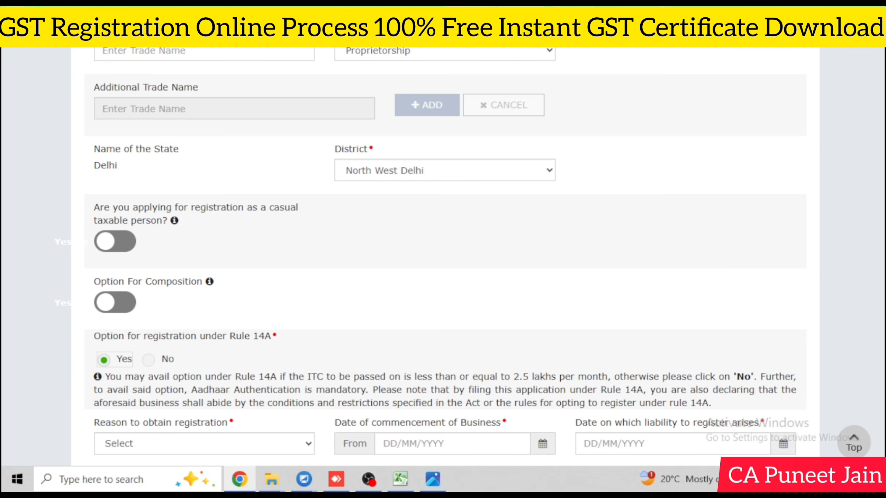
Step: Choose Voluntary Basis as the registration reason and 10/02/2026 as the commencement date
scroll(829, 296, down, 3)
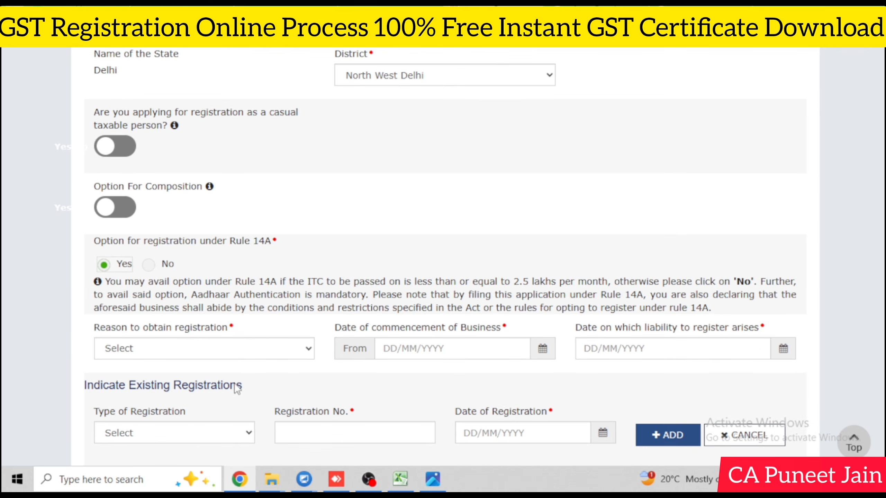
click(200, 349)
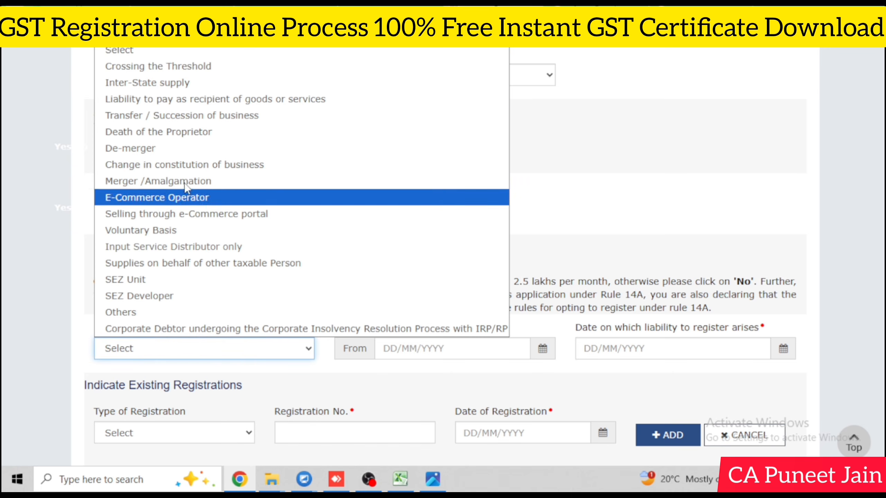
click(184, 233)
click(546, 348)
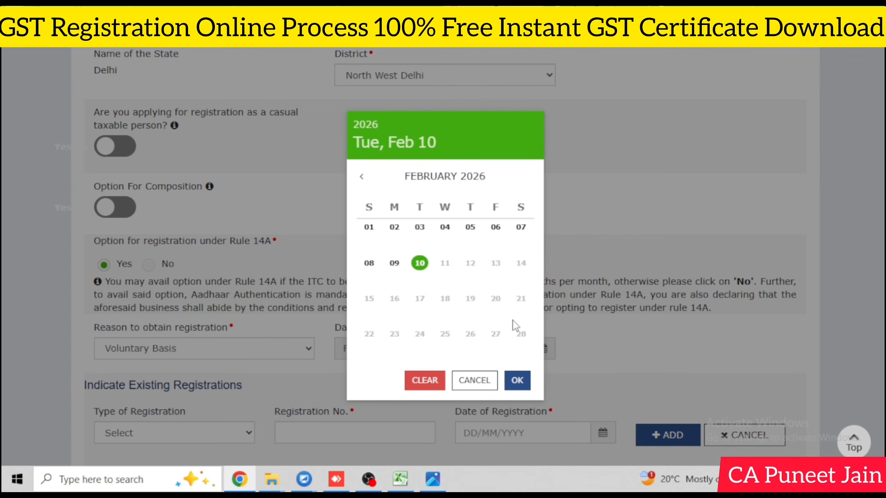
click(419, 260)
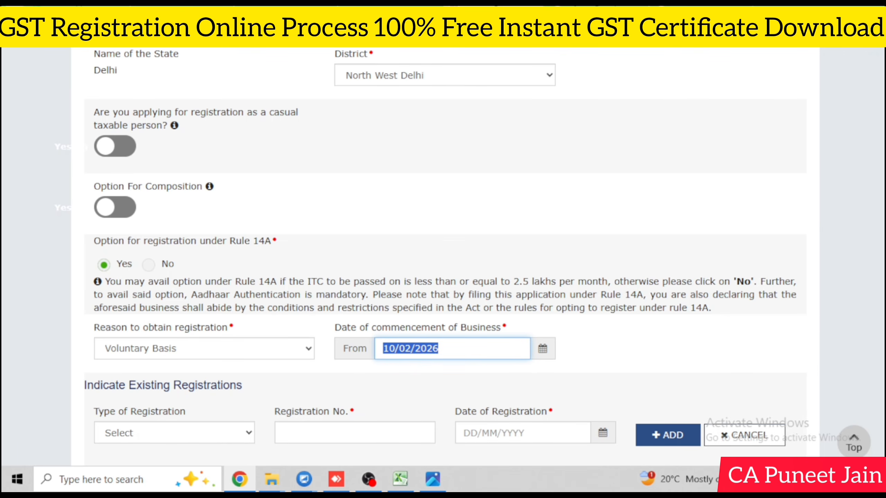
scroll(862, 238, down, 1)
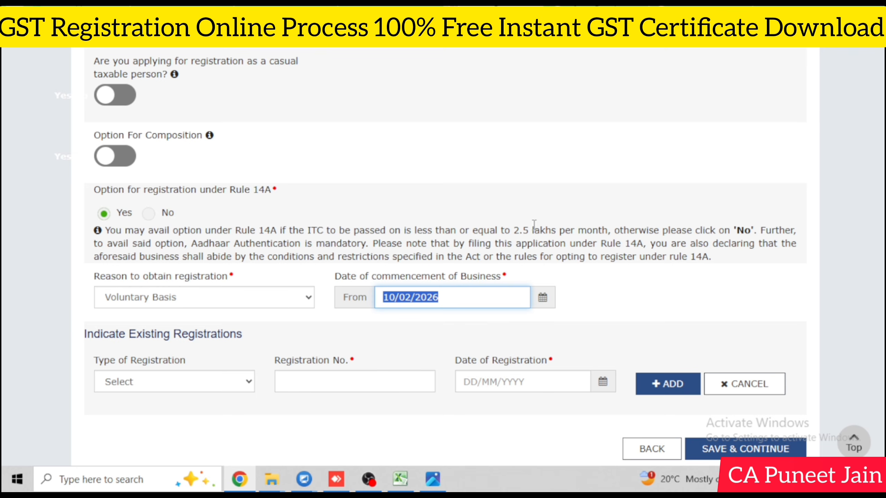
click(617, 281)
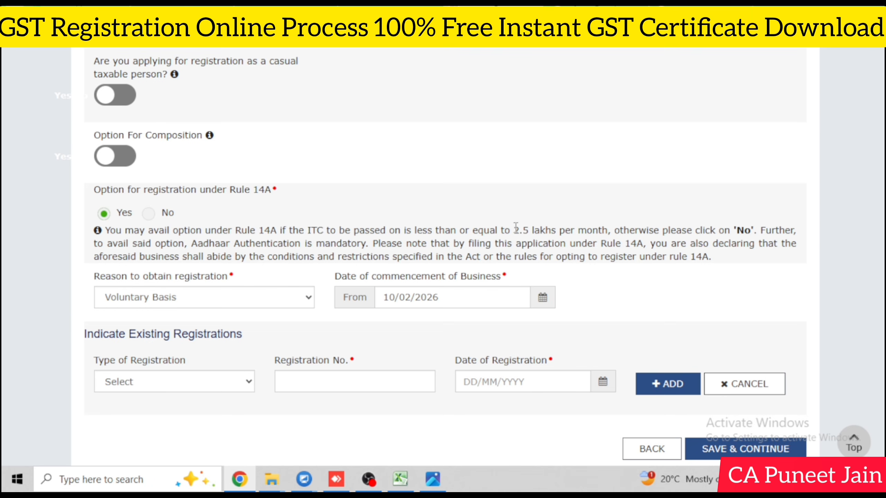
Step: Highlight the 2.5 lakhs limit in the Rule 14A note
drag(514, 231, 558, 233)
click(540, 240)
drag(511, 231, 557, 234)
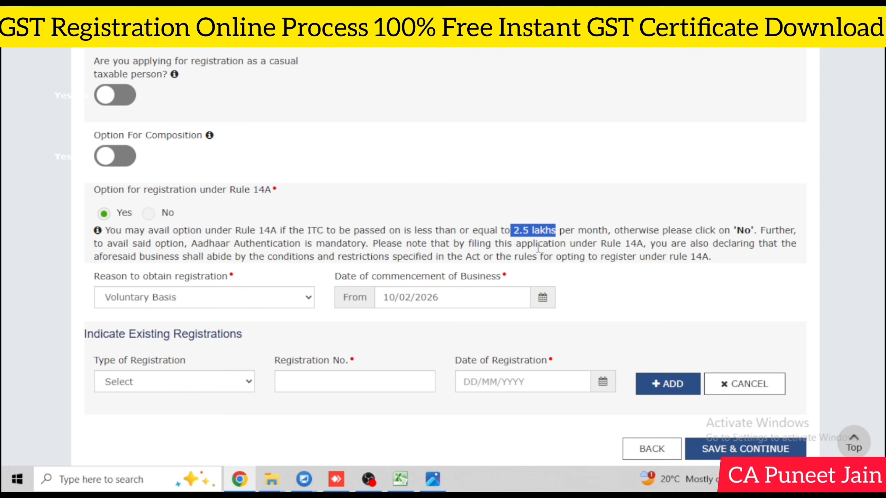
click(539, 248)
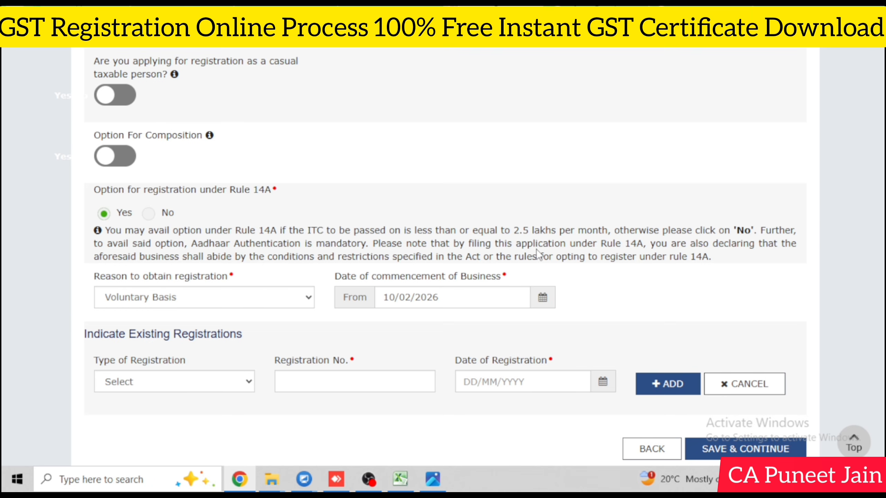
drag(514, 230, 556, 231)
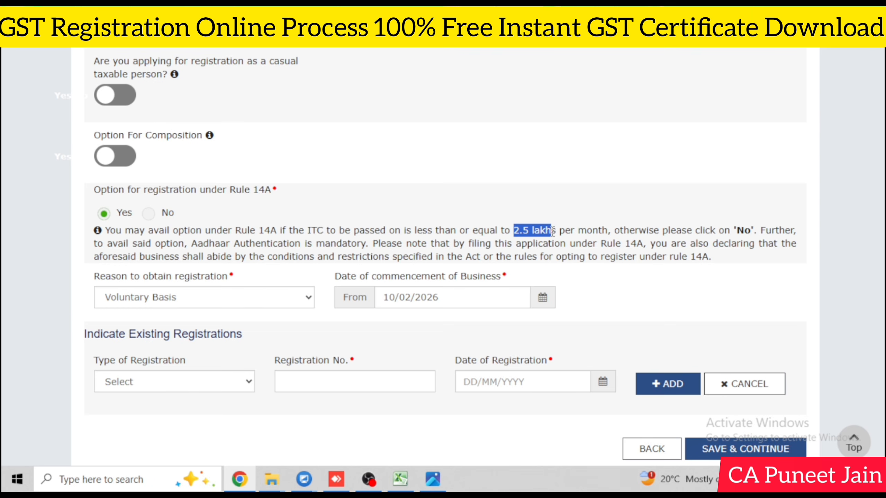
click(542, 249)
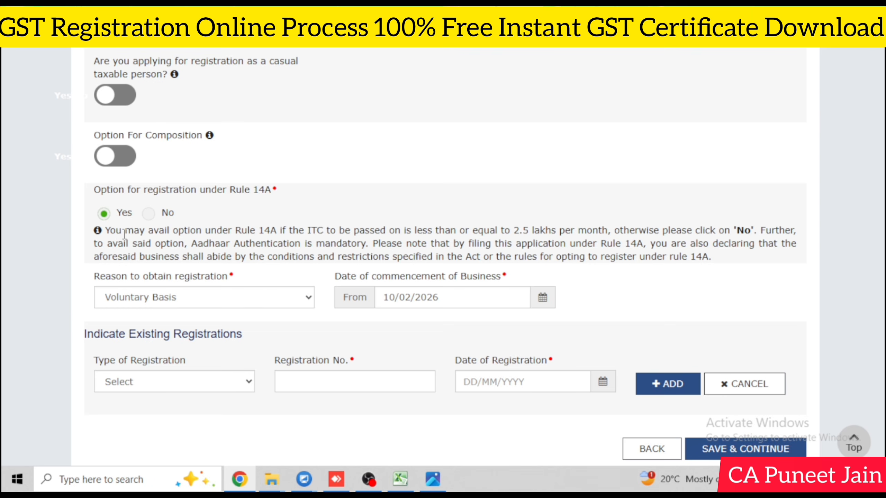
scroll(781, 327, down, 2)
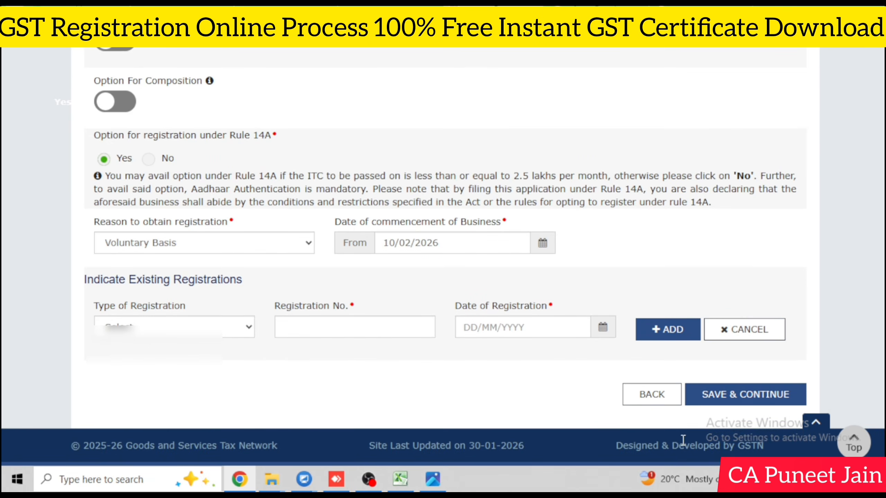
Step: Save the business details and set the promoter's gender to Male
click(754, 401)
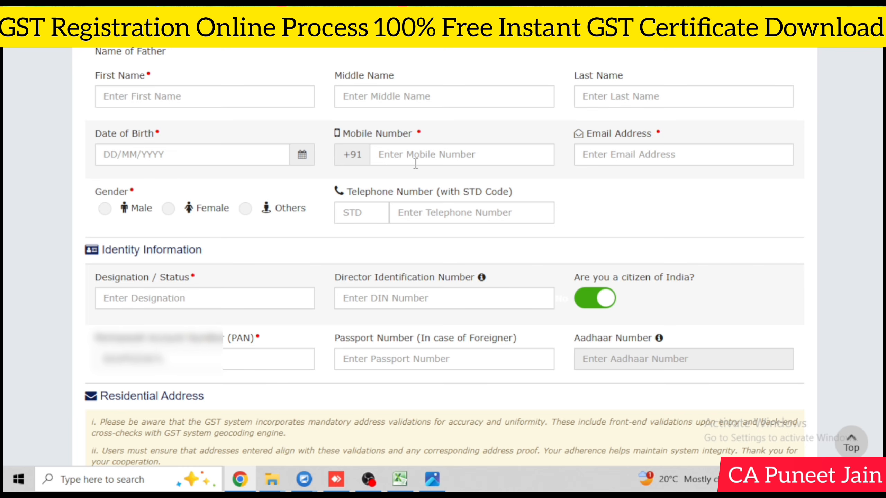
click(104, 208)
click(239, 297)
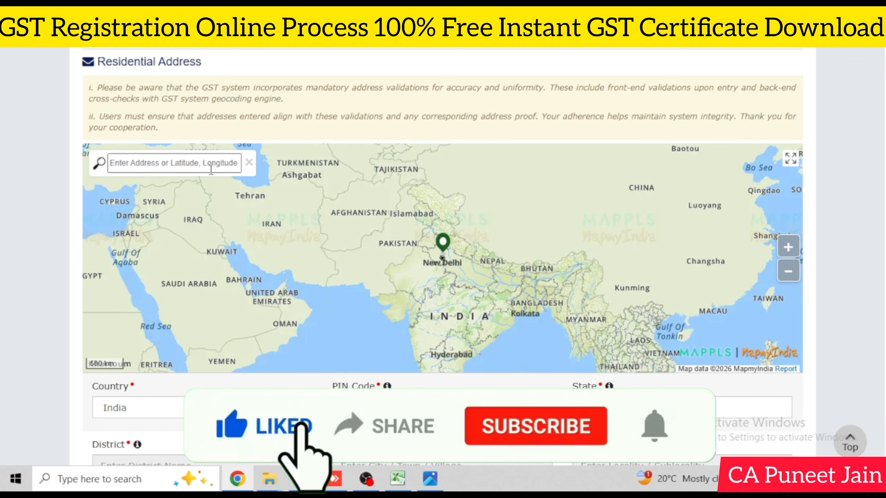
Step: Locate PIN 110094, New Delhi on the map and confirm it as the residential address
text(110)
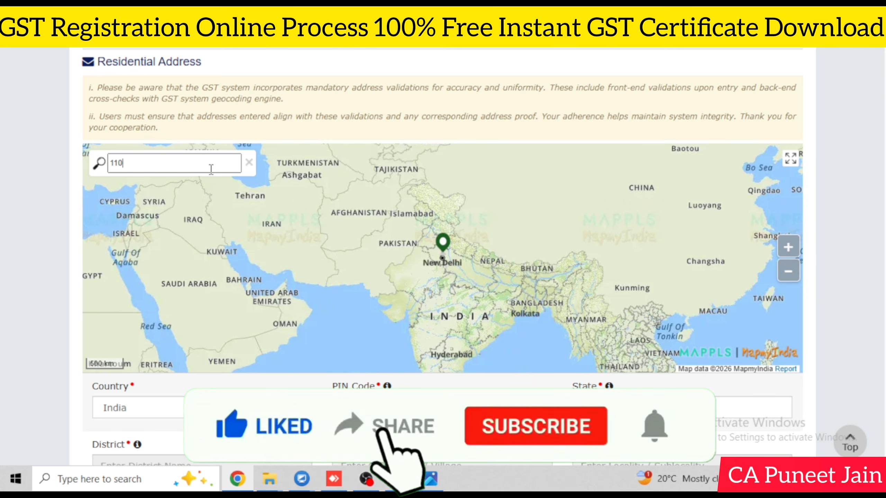
text(094)
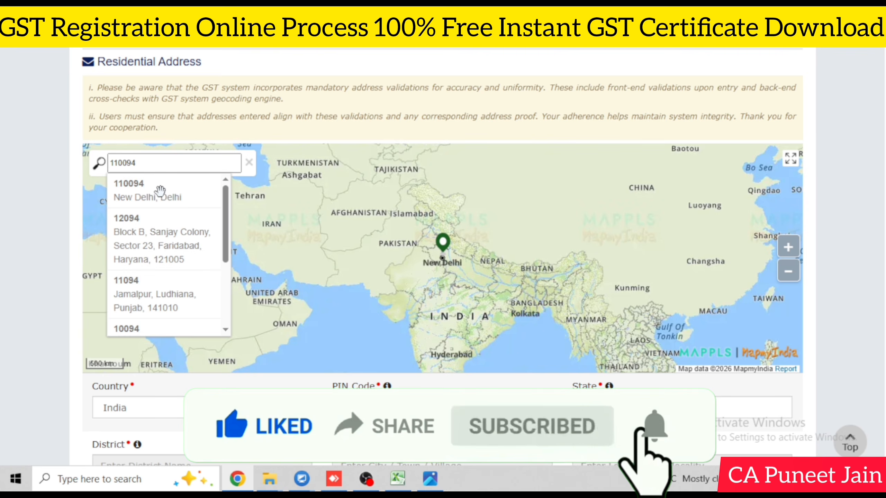
click(160, 191)
click(442, 212)
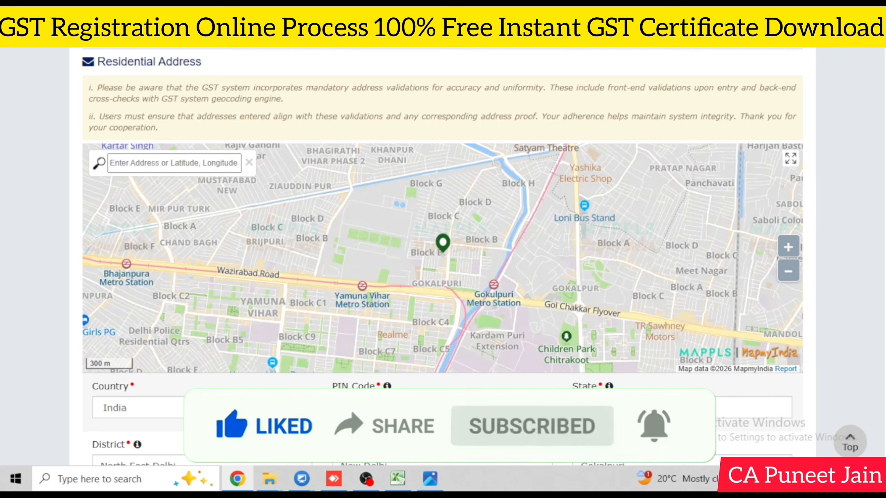
scroll(769, 321, down, 6)
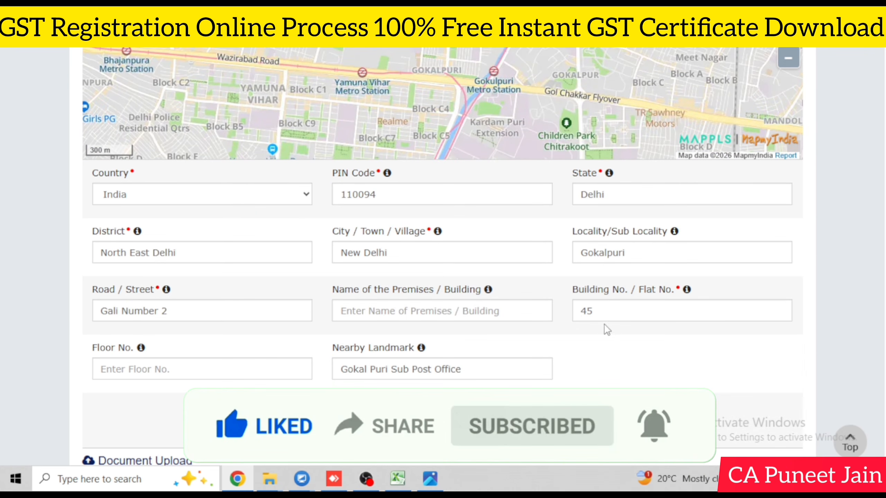
Step: Clear the building number, street, locality and landmark fields
double_click(591, 310)
key(BackSpace)
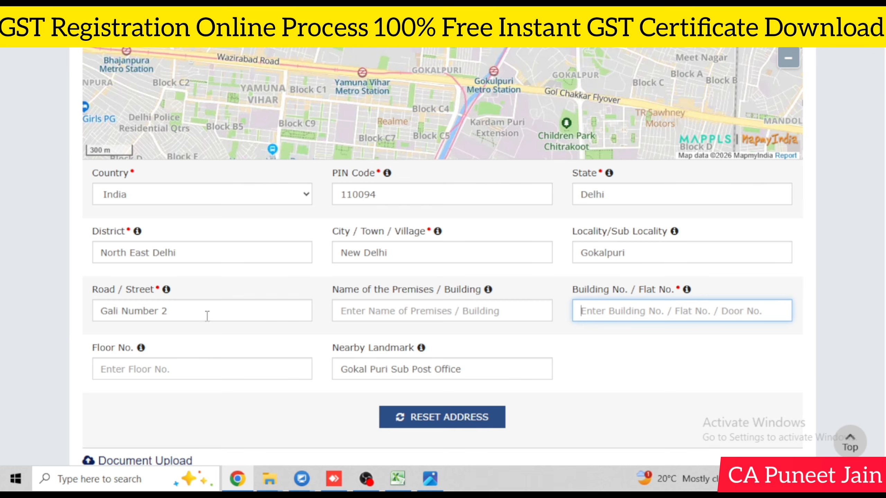
drag(168, 310, 31, 325)
key(BackSpace)
drag(683, 254, 424, 241)
key(BackSpace)
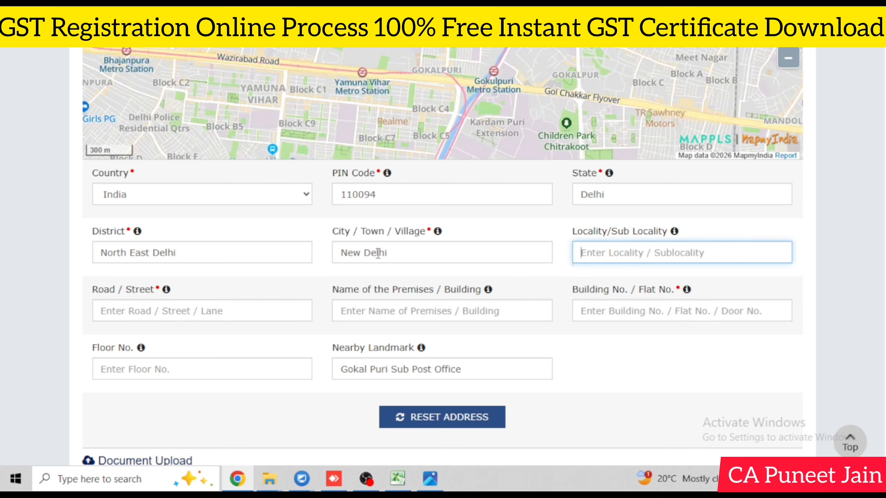
drag(482, 372, 286, 320)
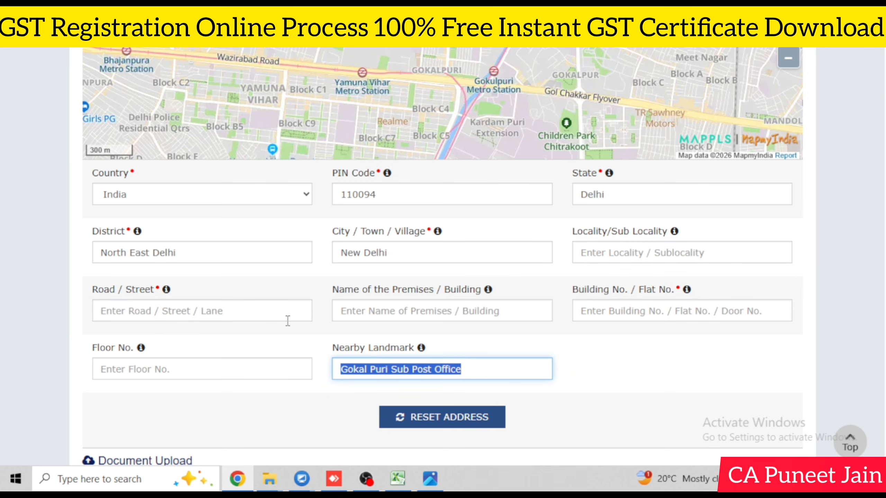
key(BackSpace)
click(724, 370)
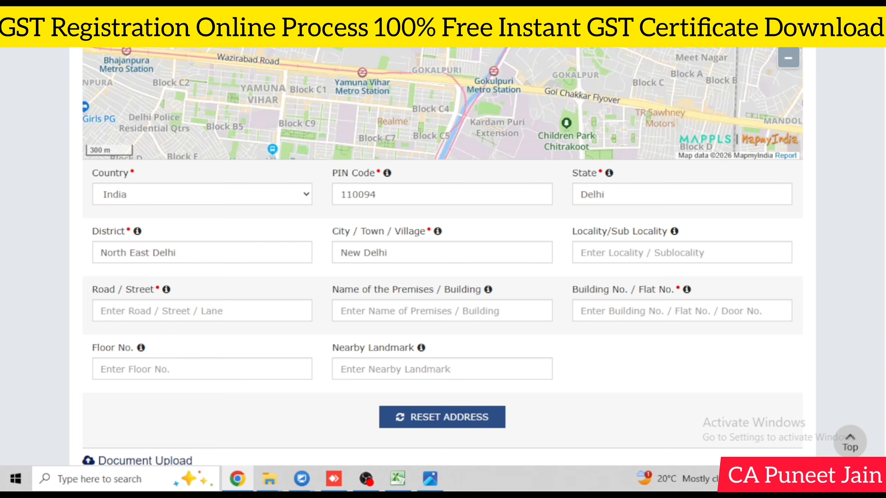
scroll(724, 370, down, 3)
scroll(443, 258, down, 1)
scroll(442, 258, down, 1)
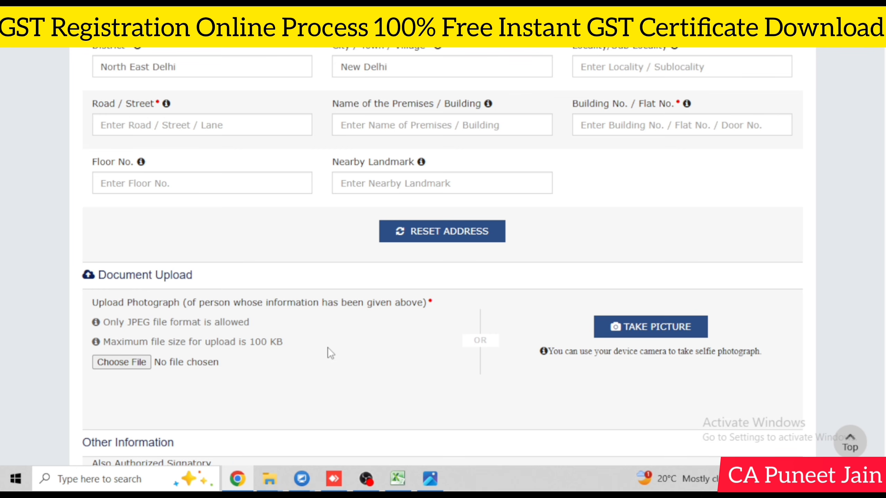
Step: Switch the promoter's Also Authorized Signatory toggle to Yes
scroll(442, 258, down, 2)
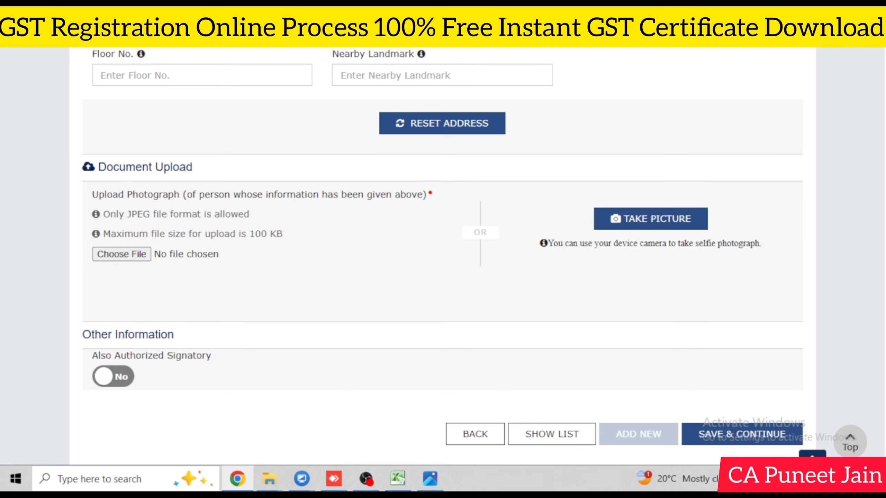
click(132, 384)
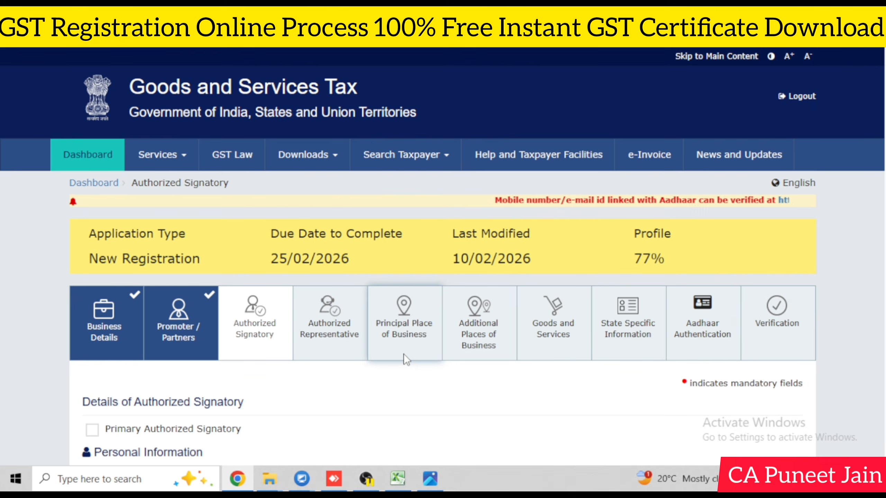
Step: Mark the person as primary authorized signatory, save, and skip adding an authorized representative
click(93, 430)
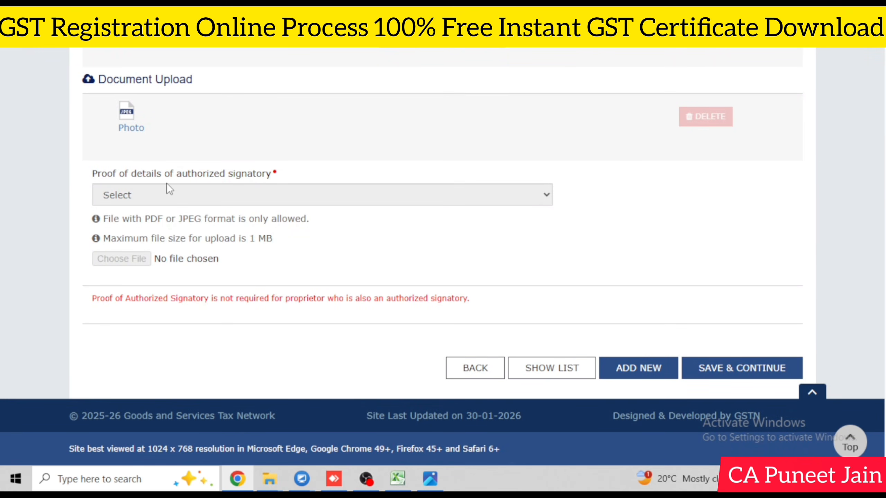
click(762, 365)
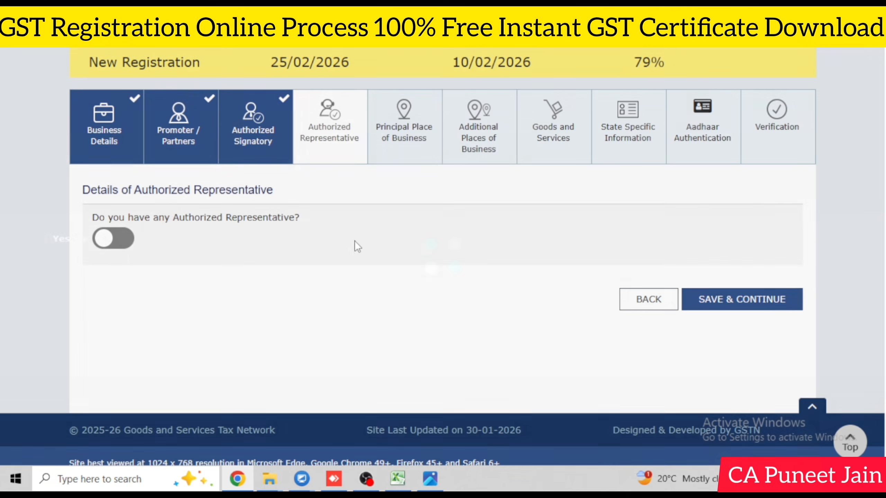
click(732, 301)
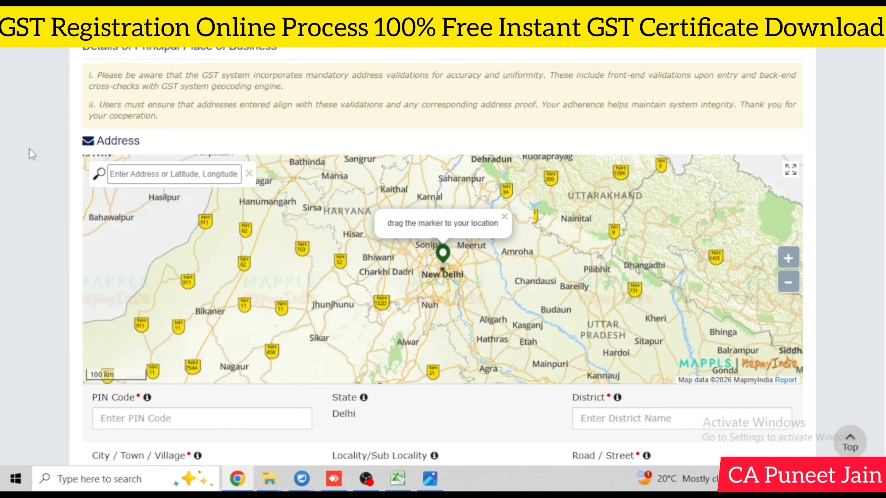
Step: Locate PIN 110035 on the map and confirm it as the principal place of business
click(191, 179)
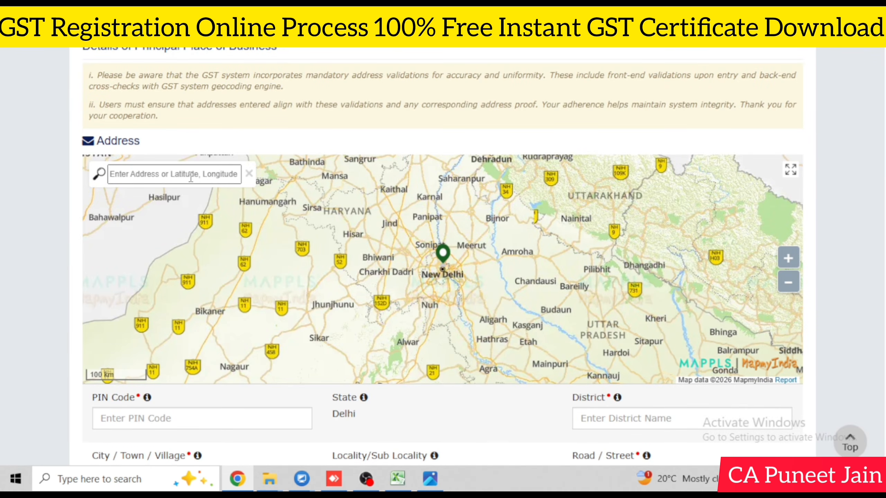
text(11)
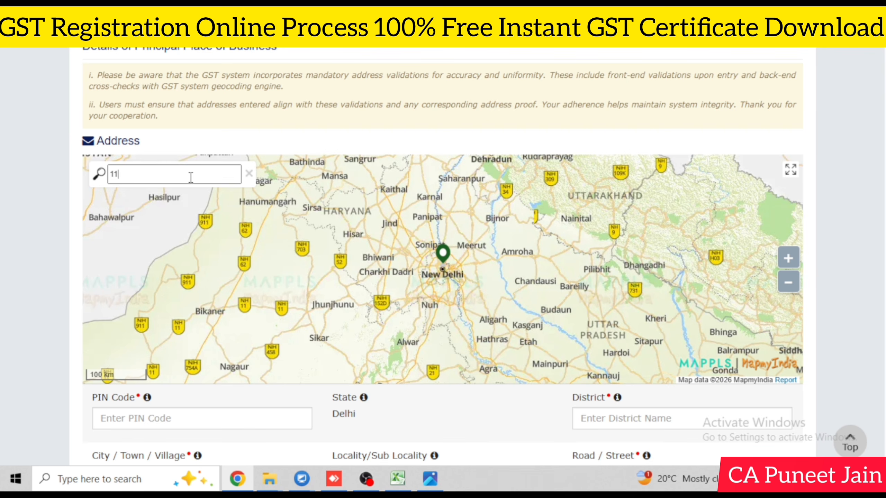
text(0035)
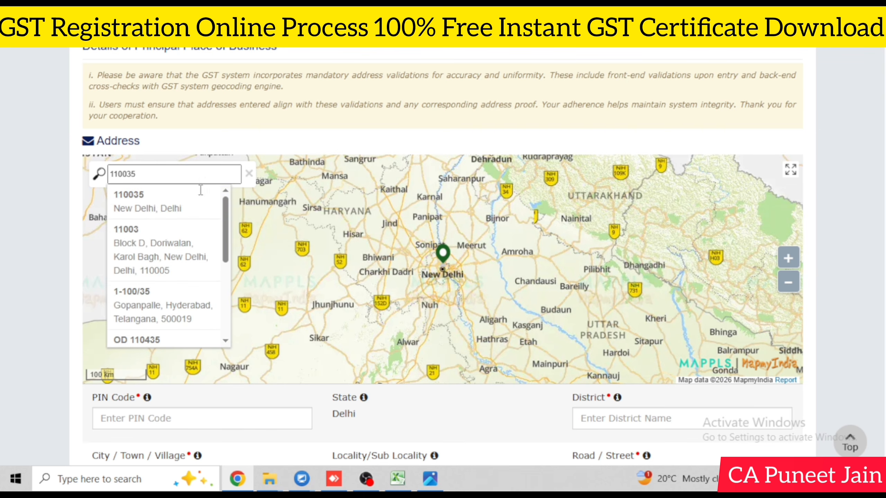
click(192, 202)
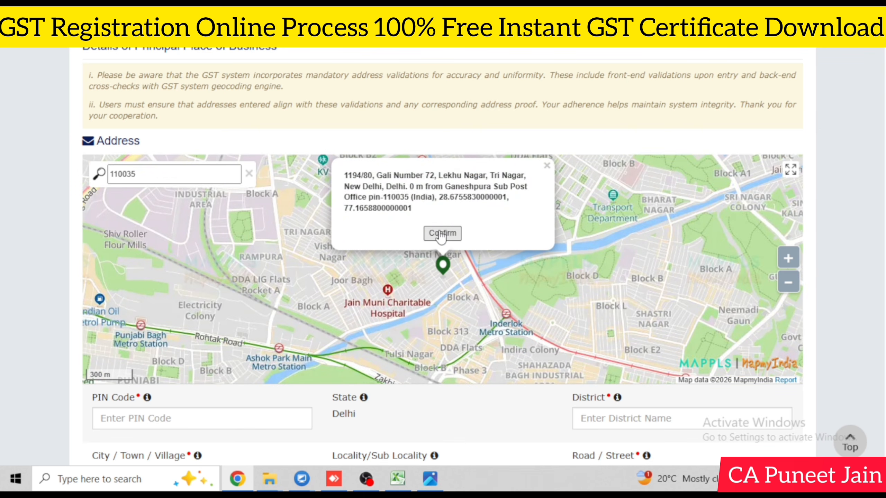
click(442, 234)
scroll(442, 256, down, 3)
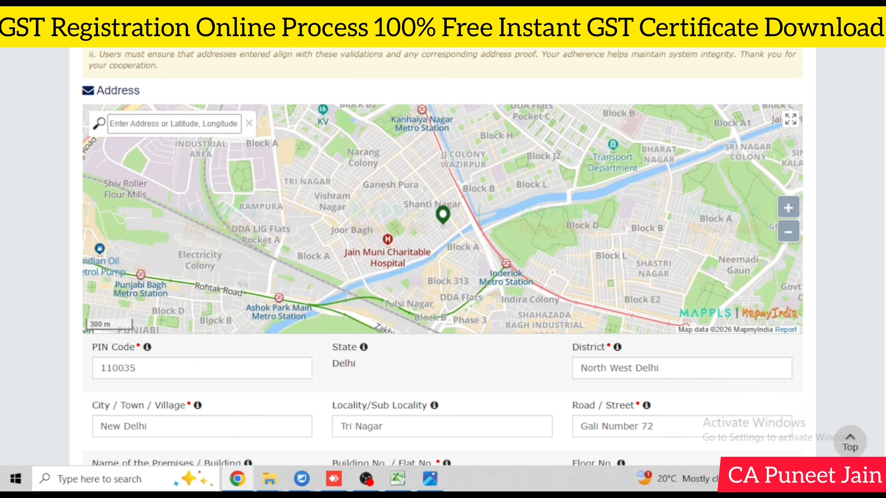
scroll(853, 268, down, 1)
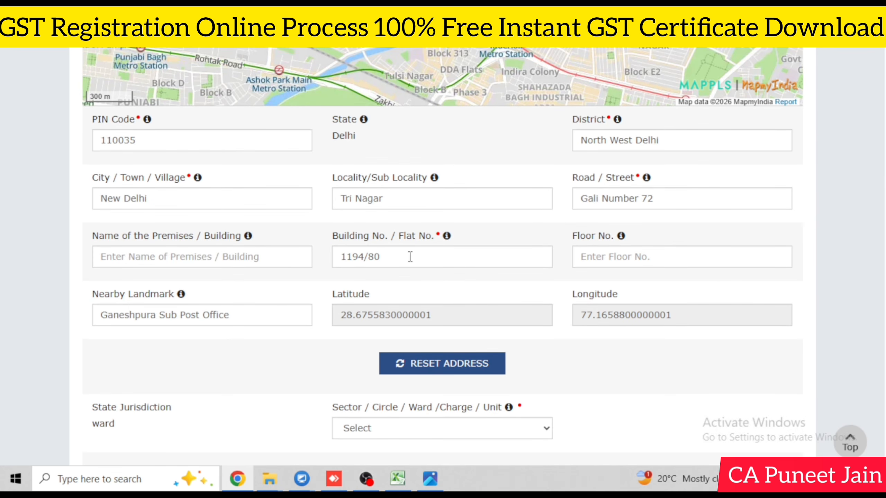
Step: Clear the auto-filled building number, road and locality fields
drag(409, 255, 306, 261)
key(BackSpace)
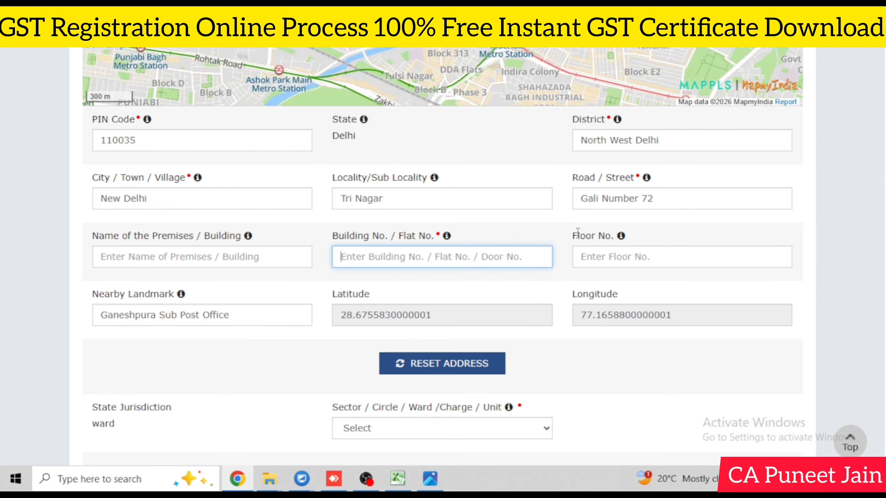
drag(704, 200, 537, 190)
key(BackSpace)
click(614, 222)
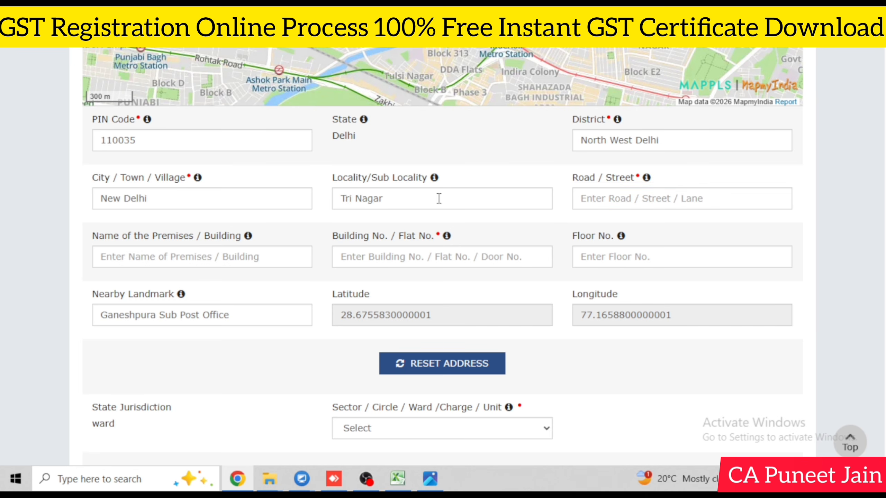
drag(439, 198, 316, 198)
key(BackSpace)
click(601, 231)
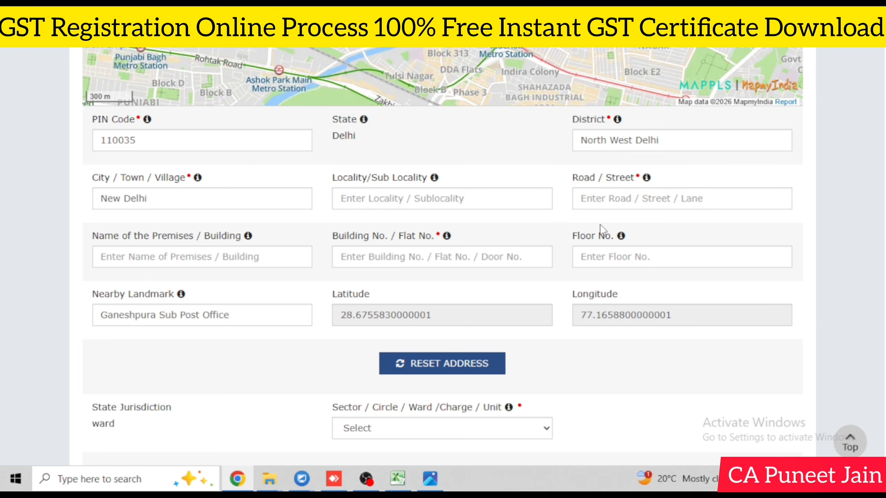
scroll(442, 245, down, 1)
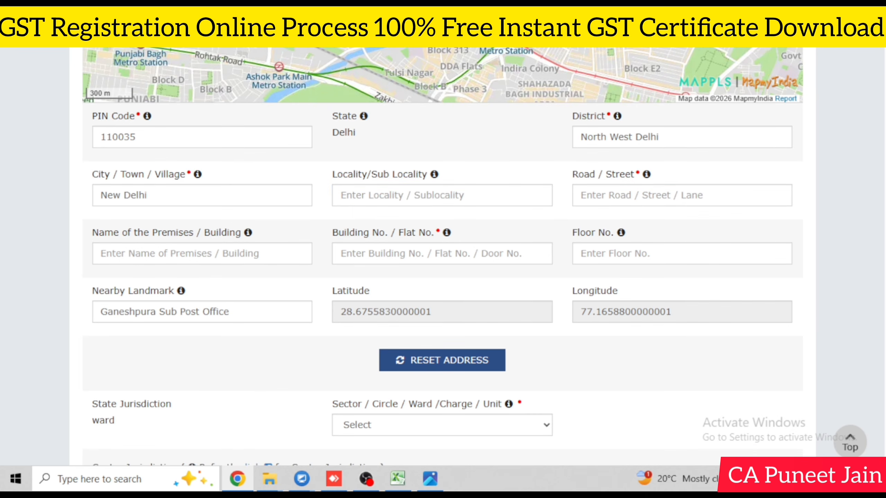
scroll(442, 257, down, 3)
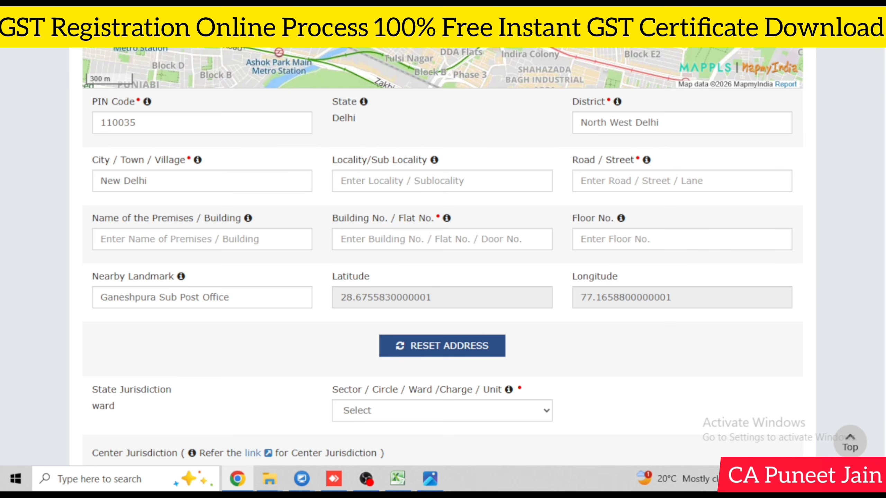
scroll(442, 257, down, 2)
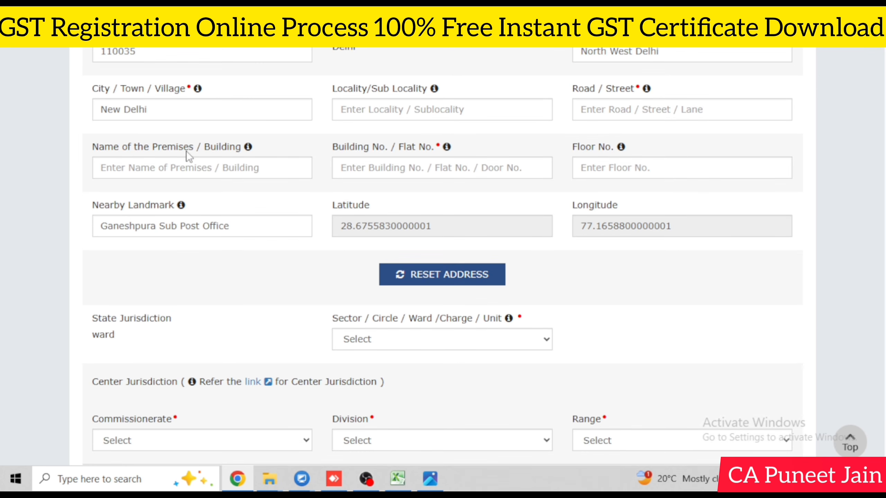
Step: Set jurisdiction to Ward 50, DELHI NORTH commissionerate, KAMLA NAGAR division and RANGE - 19
click(414, 339)
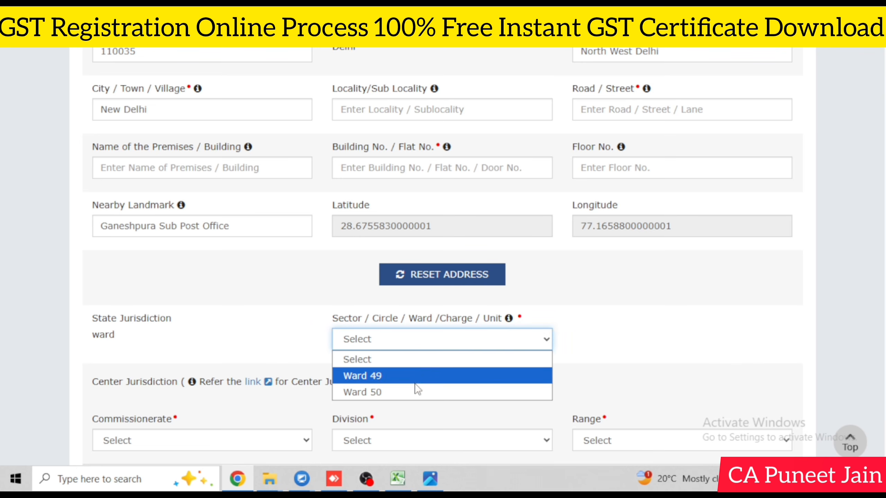
click(409, 391)
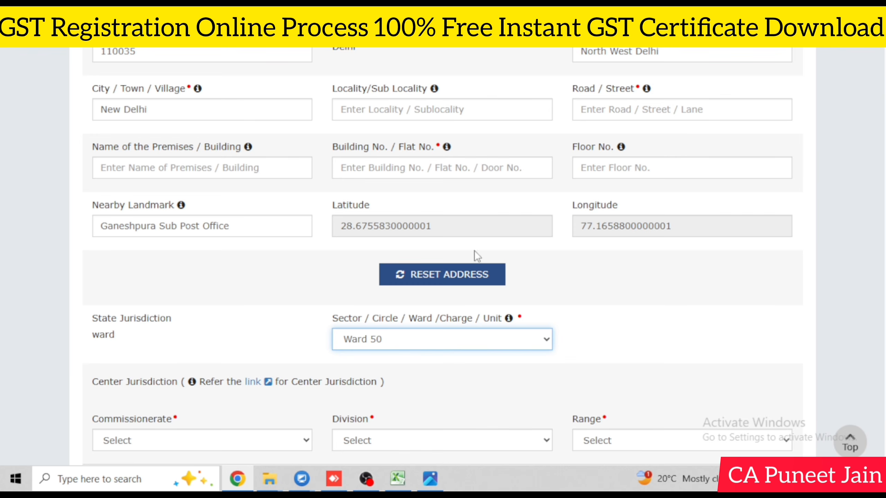
click(166, 446)
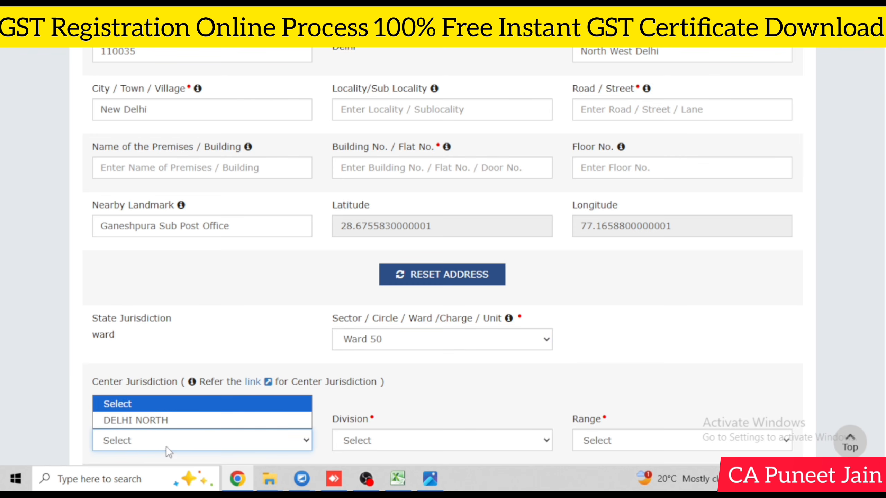
click(166, 421)
click(418, 444)
click(401, 420)
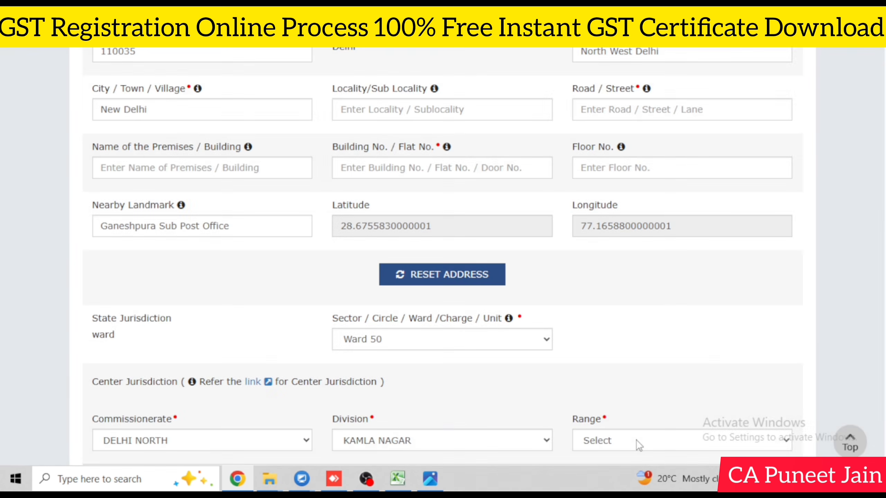
click(636, 440)
click(662, 402)
Step: Choose Rented as the nature of possession and Rent / Lease agreement as the address proof
scroll(658, 334, down, 10)
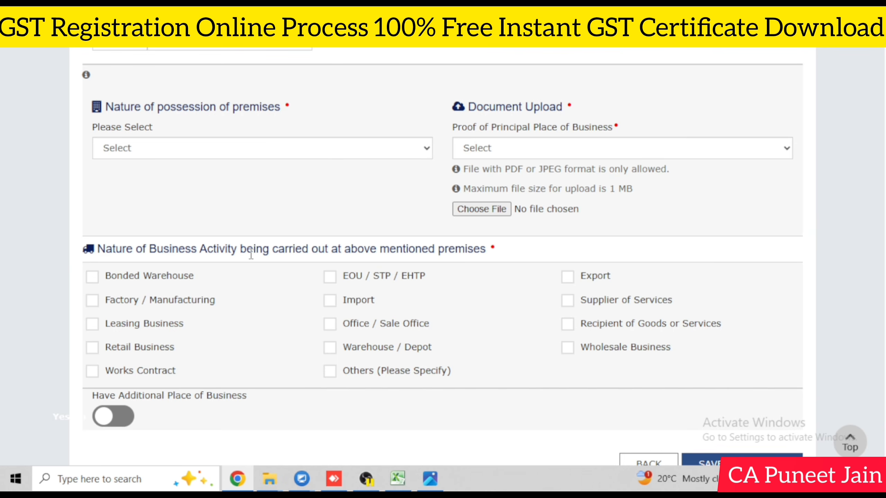
click(153, 148)
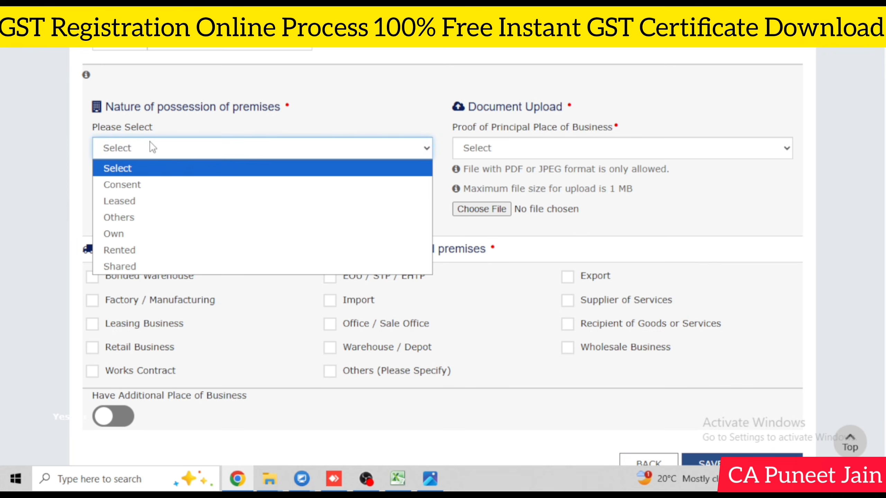
click(137, 245)
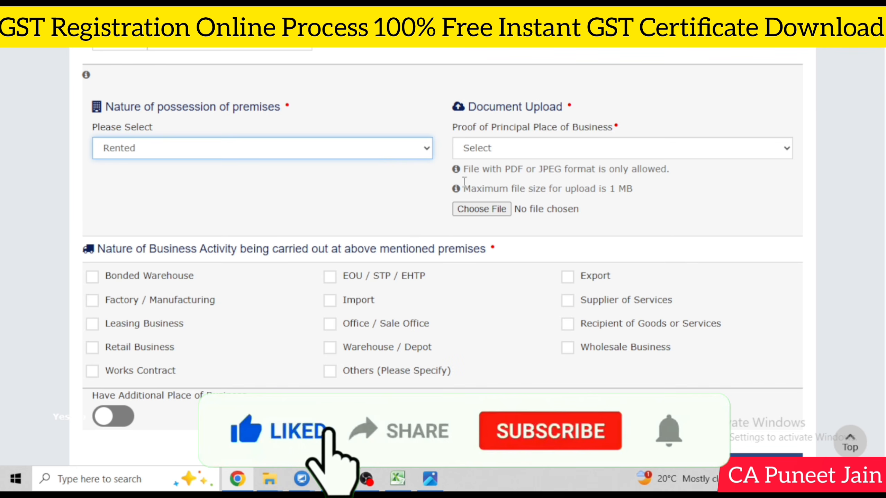
click(552, 152)
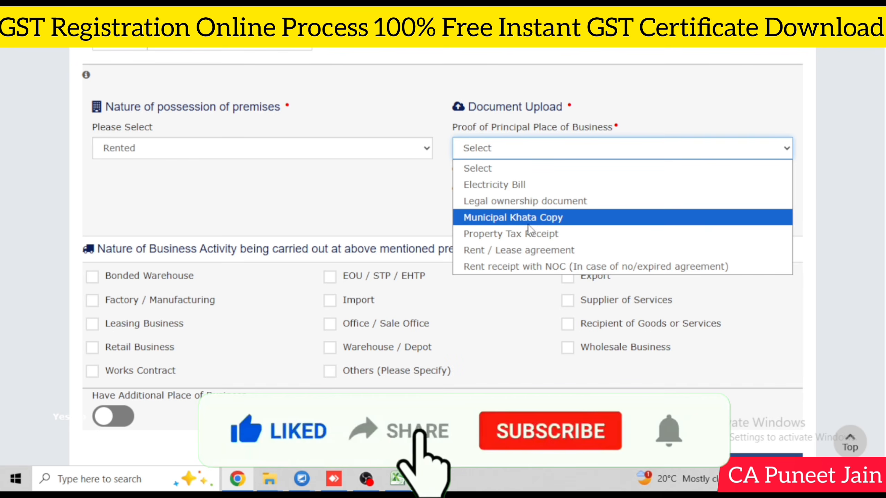
click(530, 250)
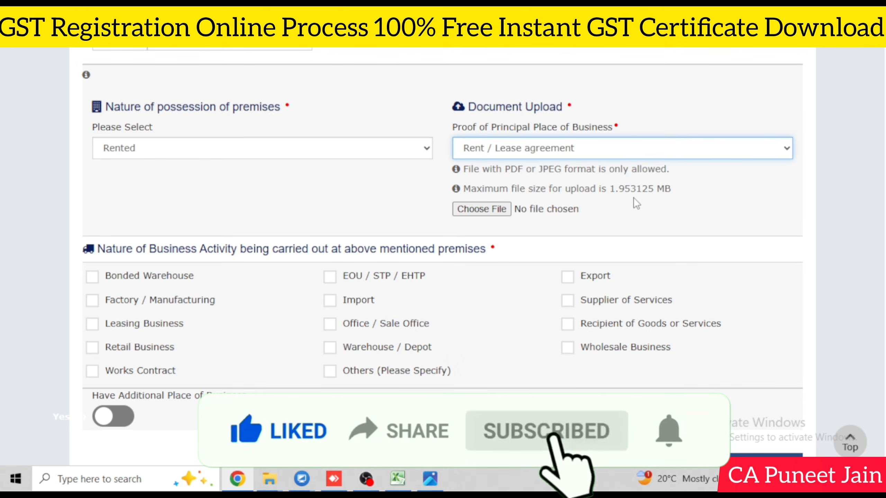
click(229, 154)
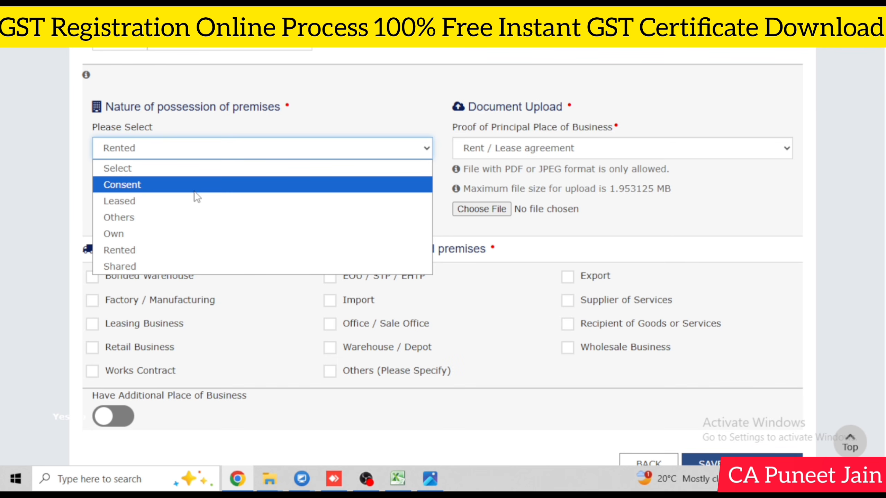
click(633, 250)
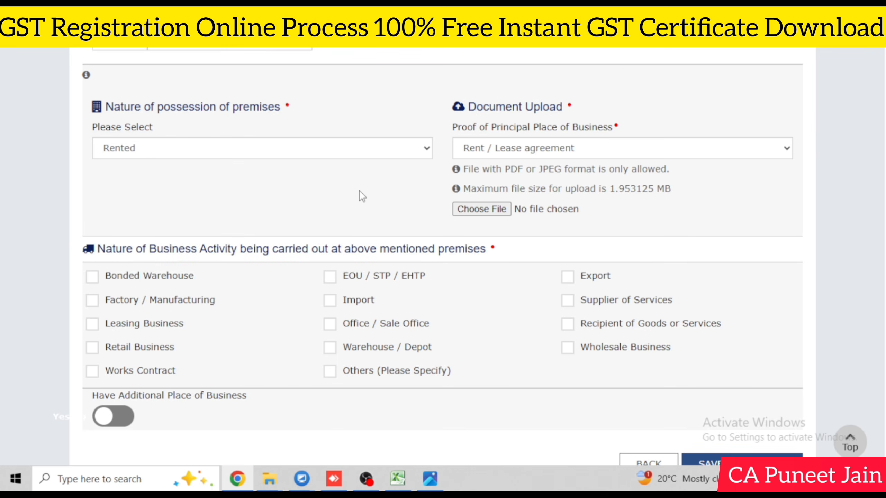
scroll(363, 307, down, 2)
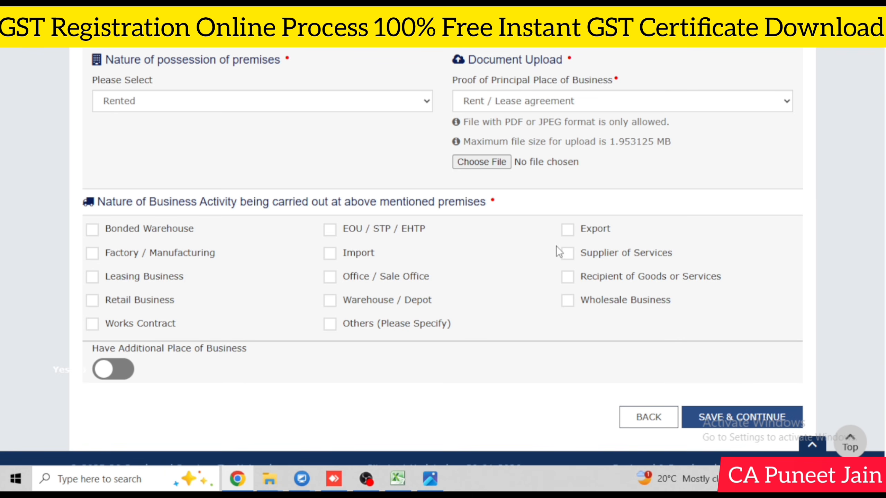
Step: Tick Wholesale Business and Retail Business as premises activities, save, and skip additional places of business
click(568, 301)
click(92, 300)
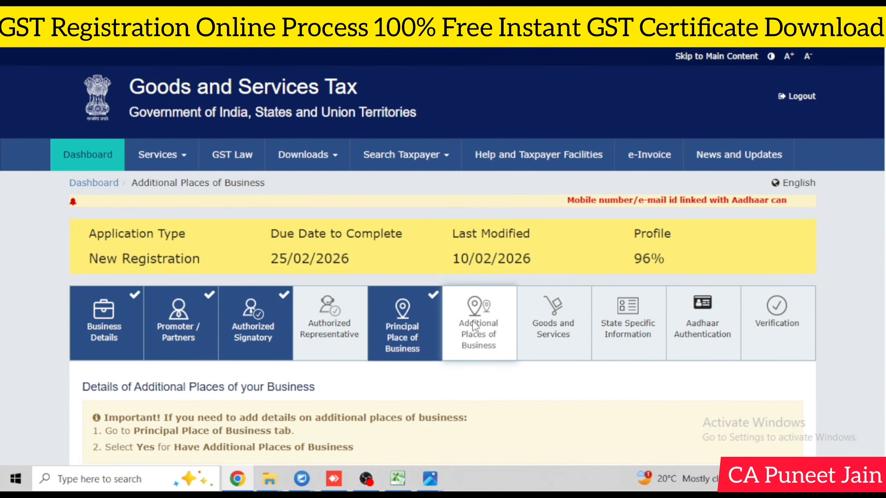
scroll(443, 280, down, 2)
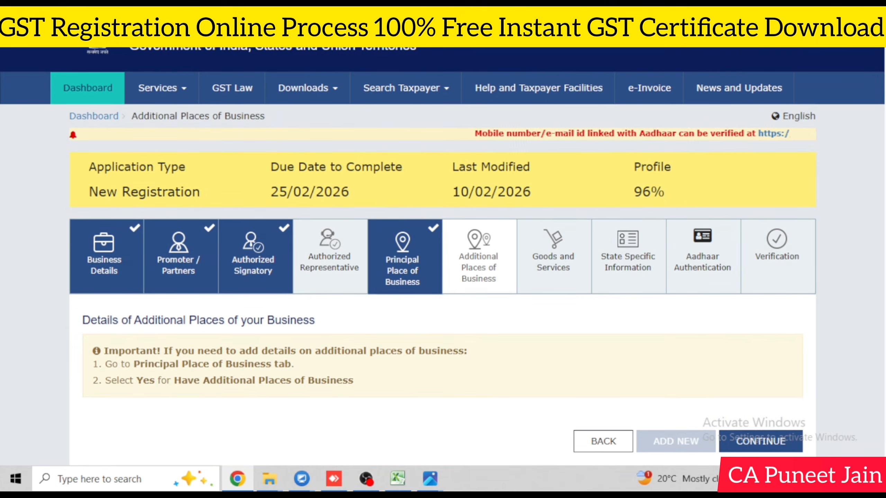
click(781, 432)
scroll(788, 428, down, 5)
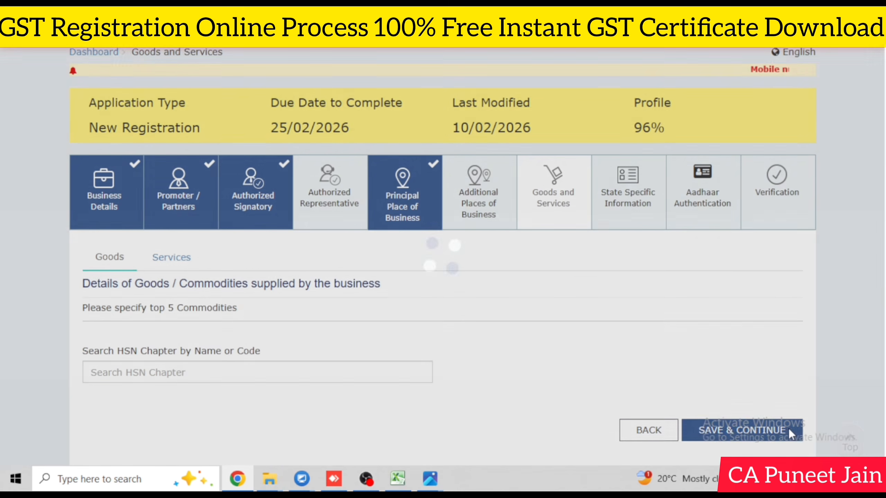
Step: Add HSN 64 Footwear and HSN 3405 Polishes to the goods list and save it
click(173, 306)
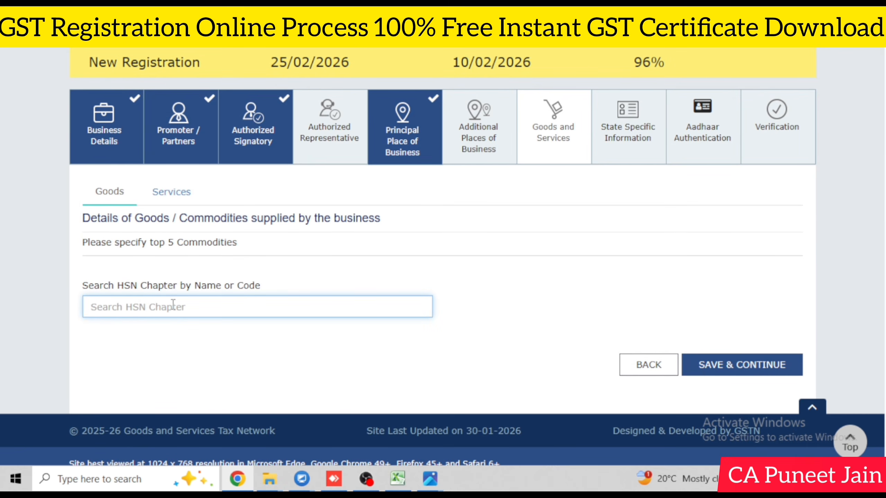
text(FOOTW)
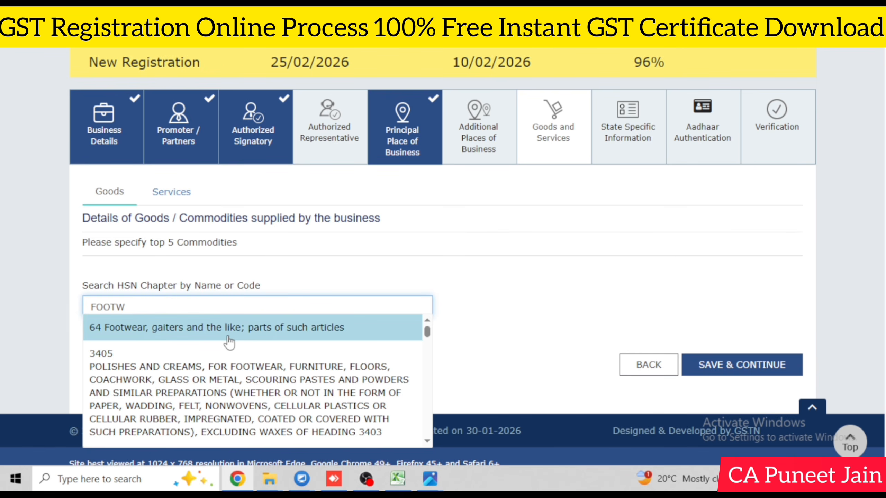
click(241, 330)
scroll(227, 283, down, 2)
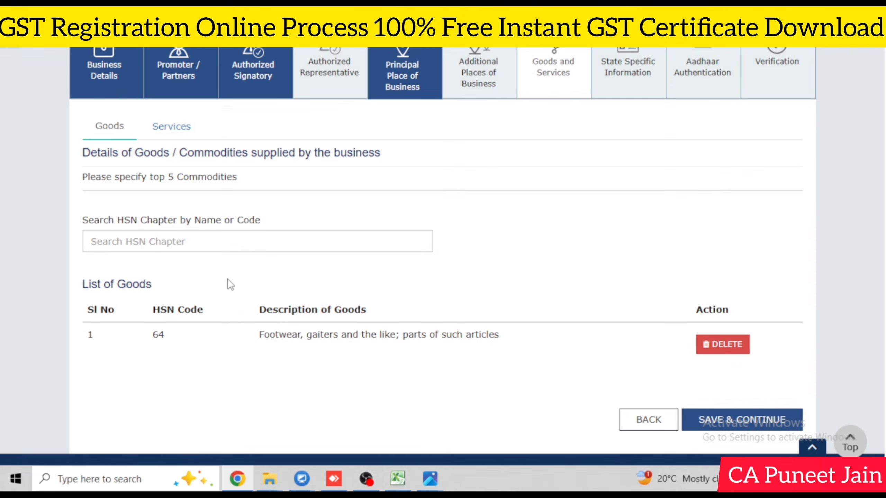
click(236, 237)
text(FOOTWE)
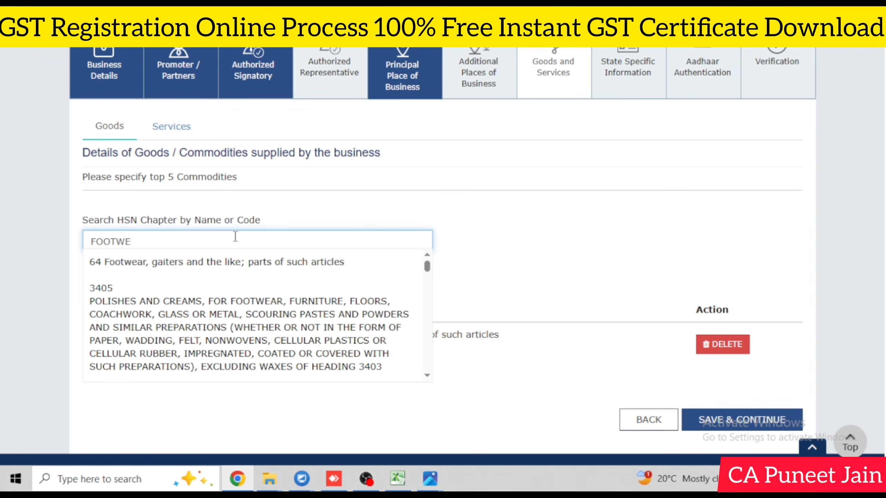
click(324, 301)
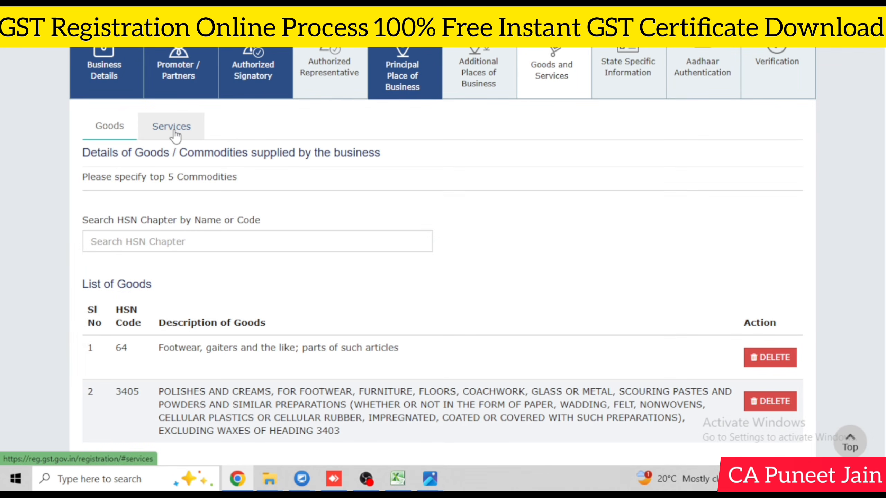
scroll(647, 253, down, 2)
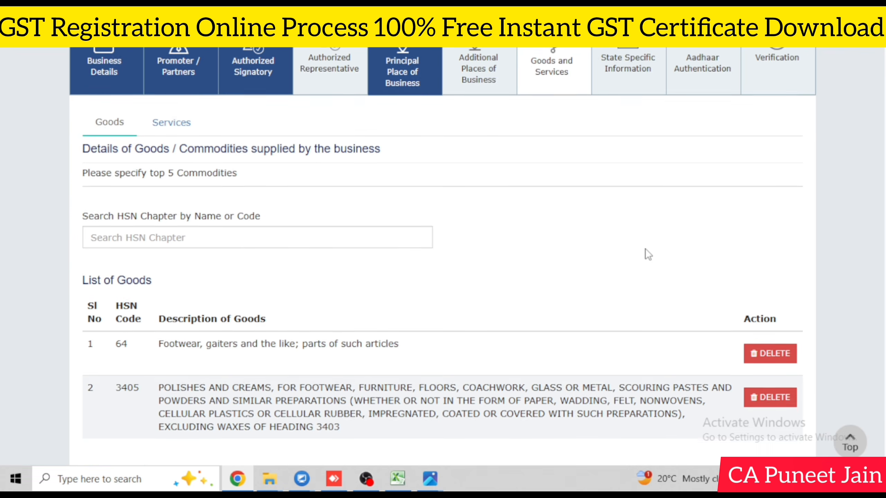
click(746, 432)
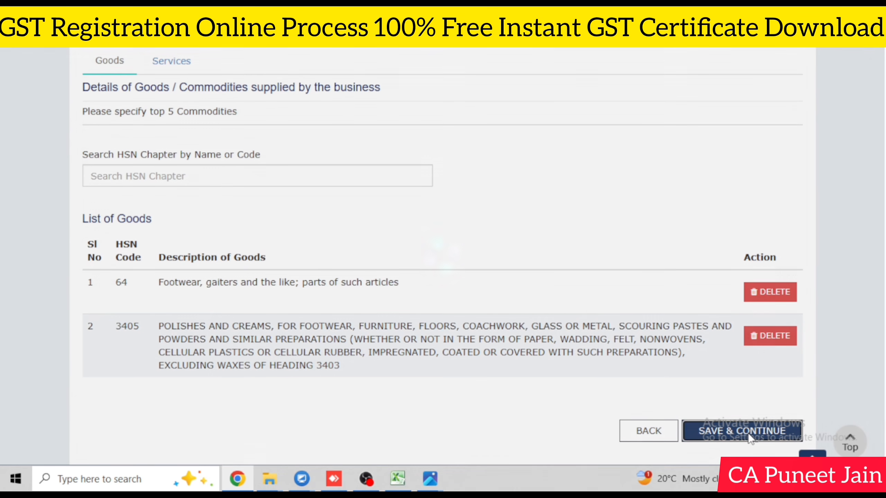
scroll(313, 363, down, 4)
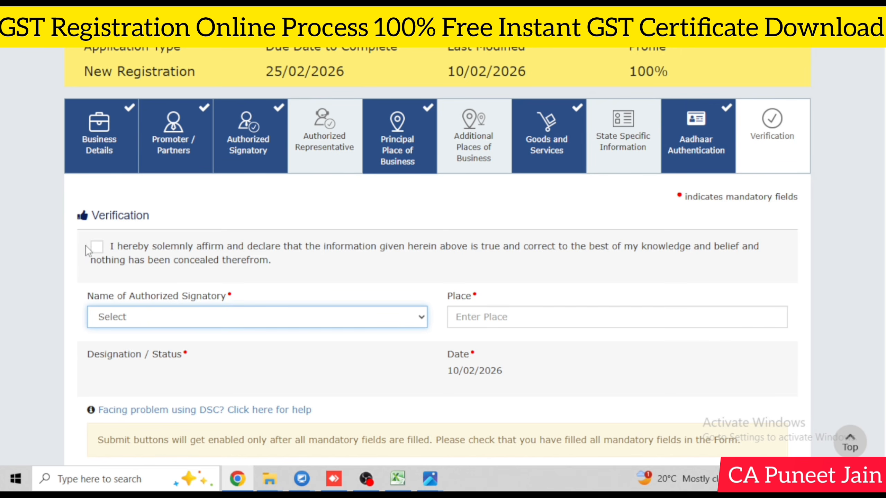
Step: Accept the declaration, choose the authorized signatory, enter place DELHI, and submit with EVC
click(97, 247)
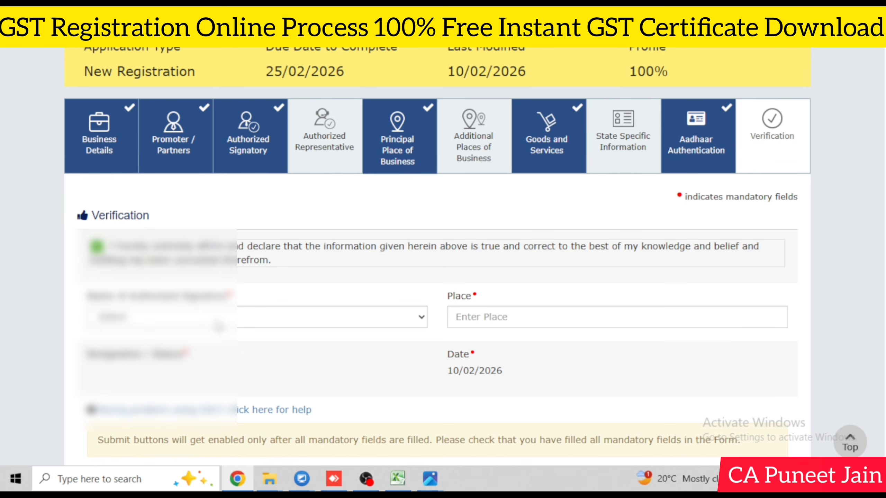
click(218, 325)
click(214, 358)
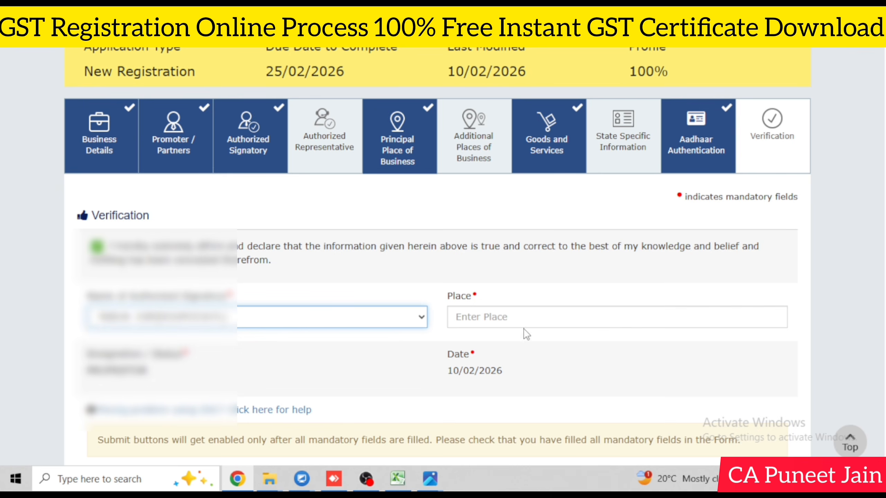
click(538, 312)
text(DELHI)
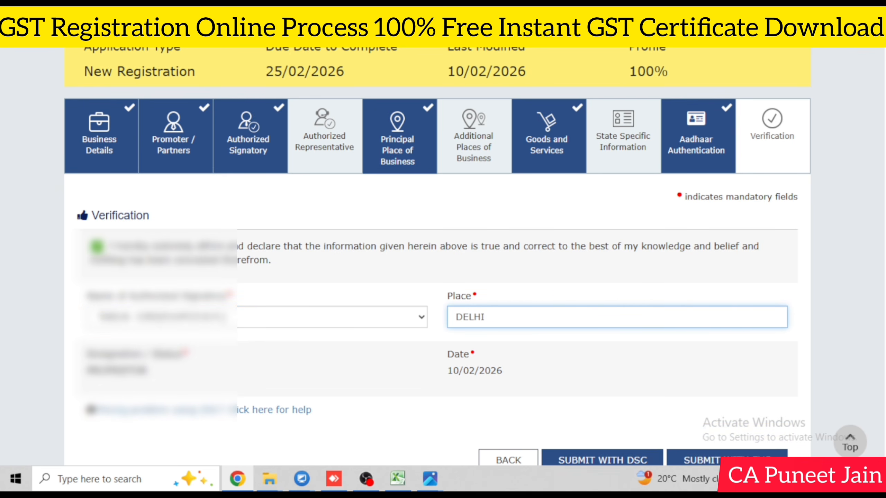
scroll(616, 306, down, 1)
click(757, 421)
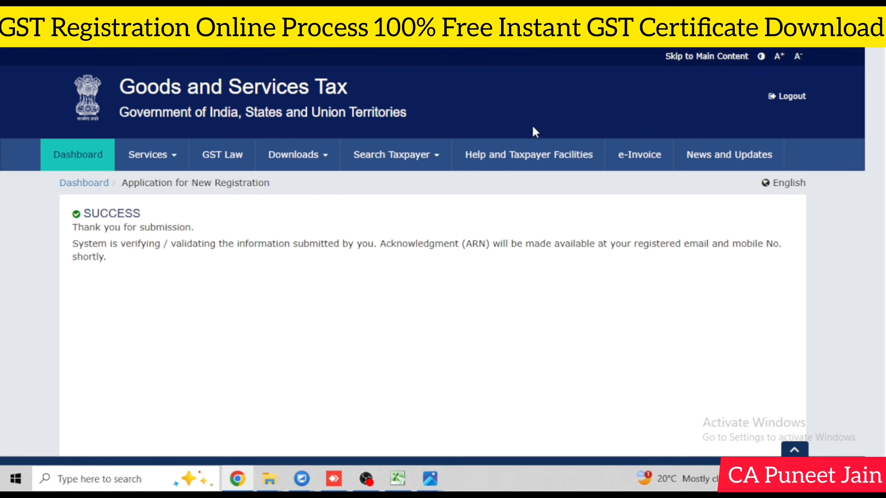
Step: Log out of the GST portal and open the first-time login page for new users
click(783, 100)
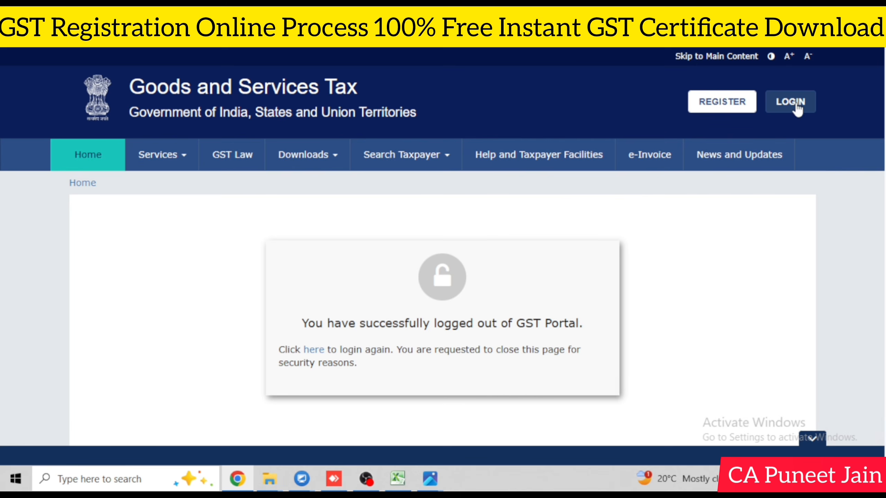
click(790, 102)
scroll(392, 335, down, 2)
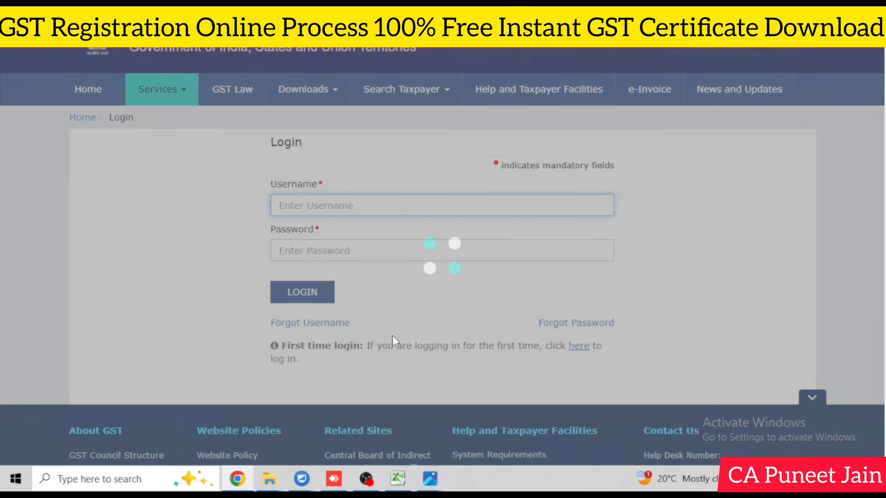
click(579, 346)
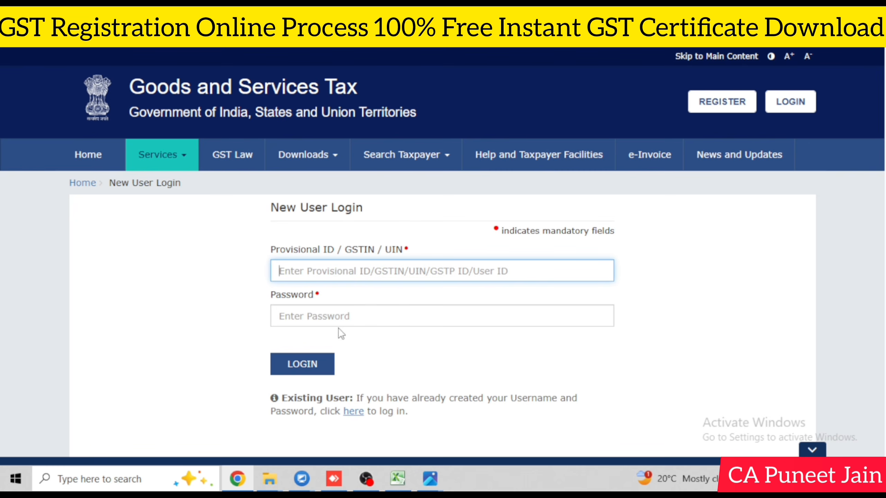
Step: Select the password field, then open the Services menu options
click(345, 316)
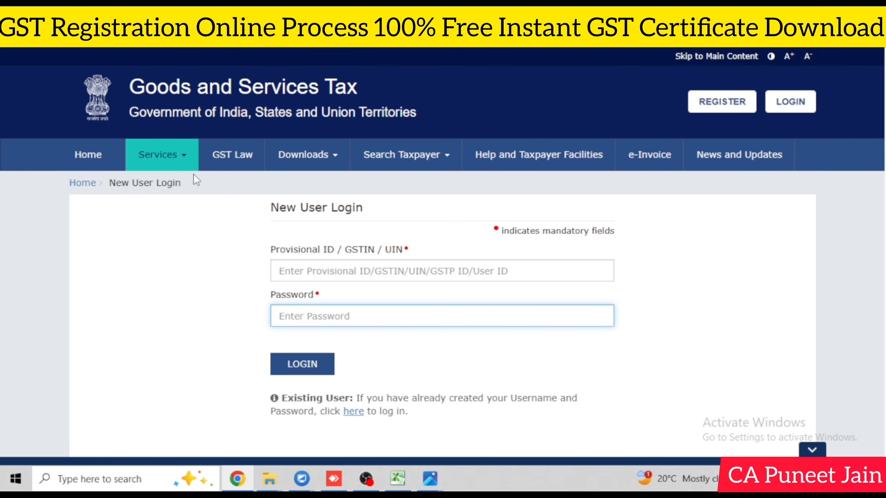
click(176, 158)
mouse_move(224, 189)
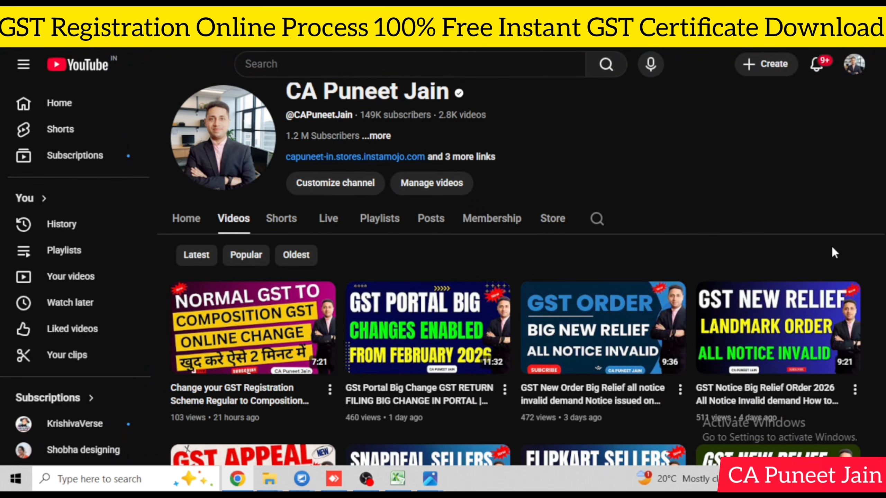
scroll(831, 245, down, 2)
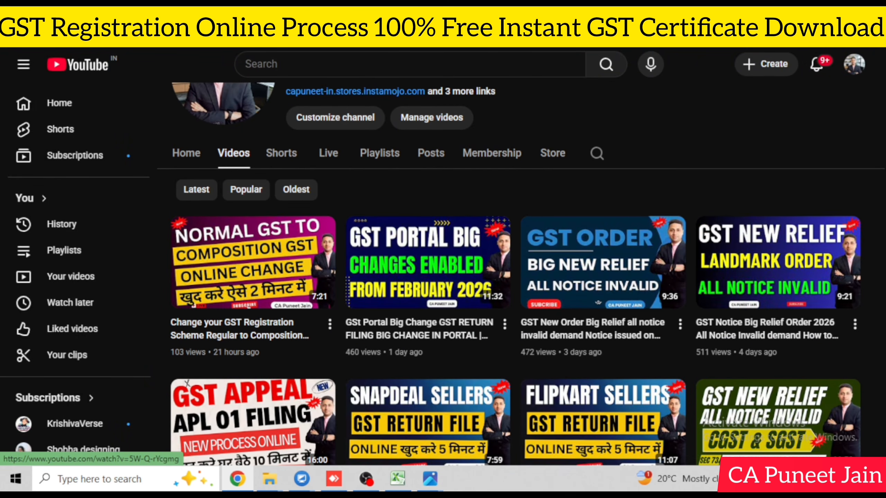